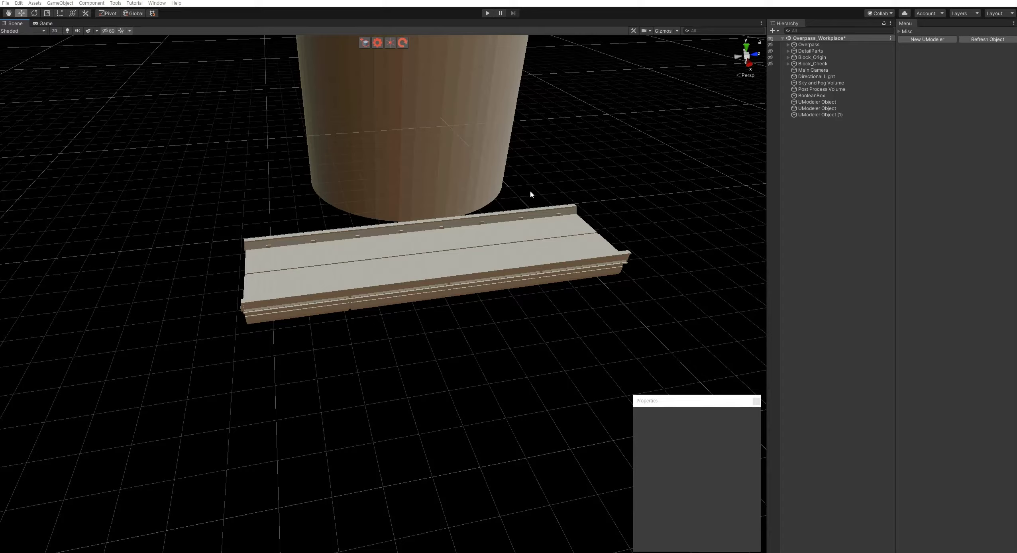
Step: Duplicate the overpass deck slab and shift the copy to the left
left_click(466, 259)
mouse_move(467, 259)
left_mouse_down("alt")
mouse_move(449, 295)
mouse_move(496, 260)
left_mouse_up("alt")
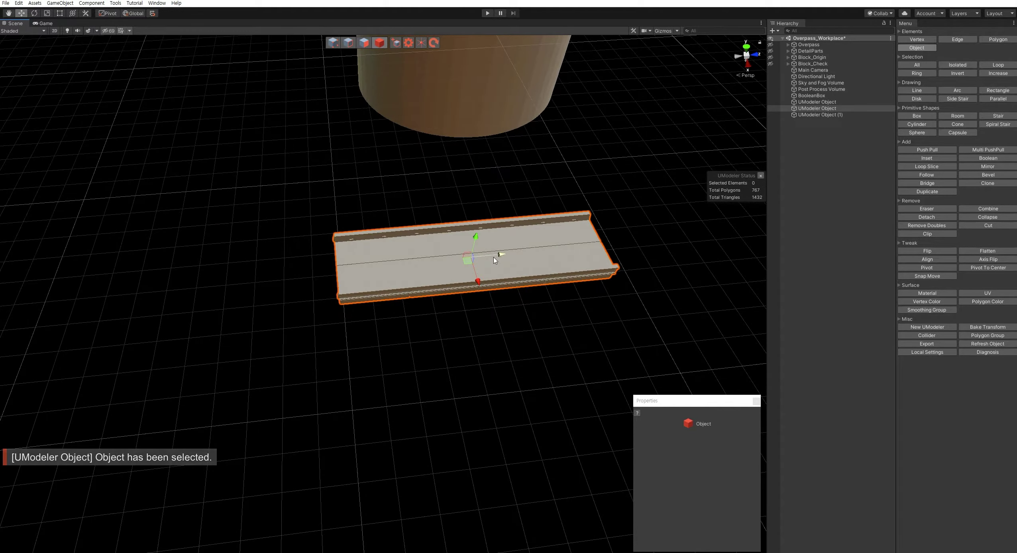
key("ctrl+d")
mouse_move(496, 260)
left_mouse_down()
mouse_move(123, 267)
mouse_move(483, 260)
left_mouse_up()
Step: Hide the original right-hand slab in the Hierarchy and select the remaining copy
left_click(484, 259)
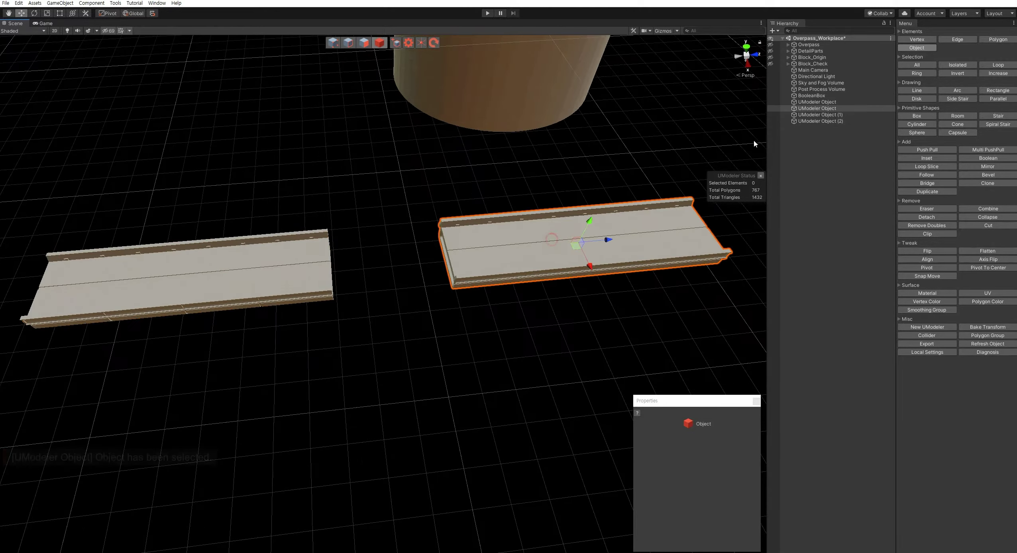
left_click(771, 108)
left_click_drag(474, 208, 420, 274, "alt")
left_click(421, 275)
mouse_move(363, 295)
left_mouse_down("alt")
mouse_move(442, 312)
mouse_move(412, 297)
left_mouse_up("alt")
left_click(401, 47)
scroll(472, 317, "down", 5)
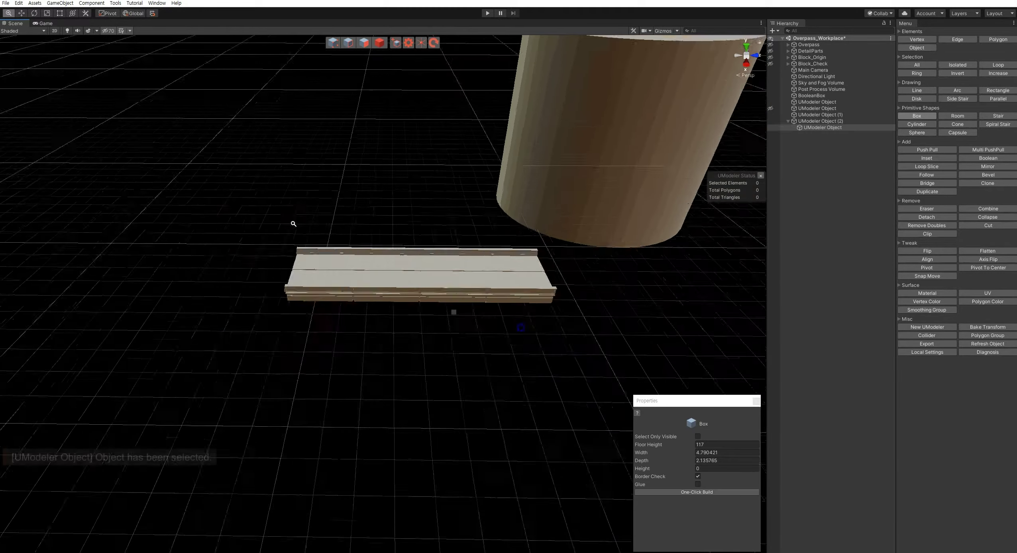
Step: Draw a box with a 22×22 base and a height of 33.43
left_click(276, 365)
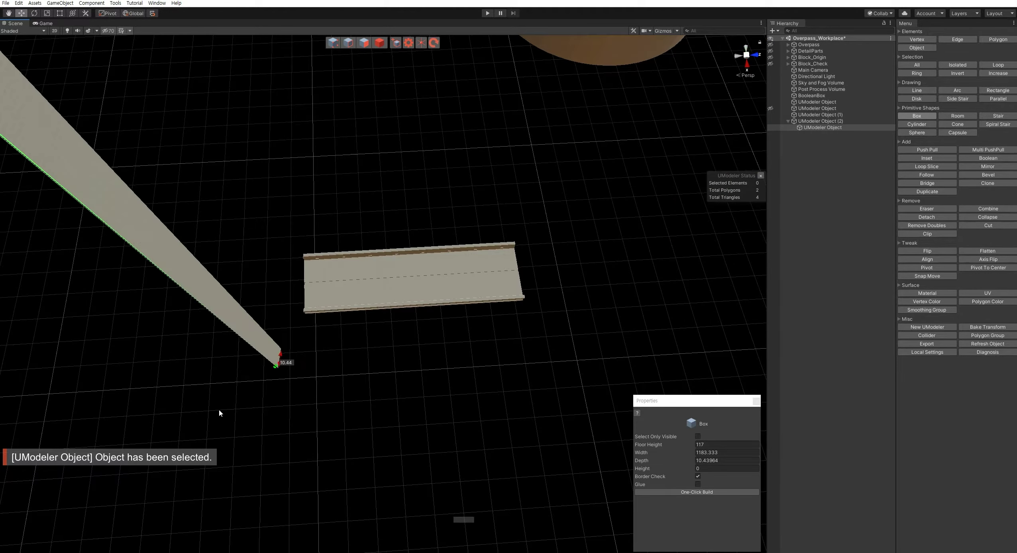
key("ctrl+z")
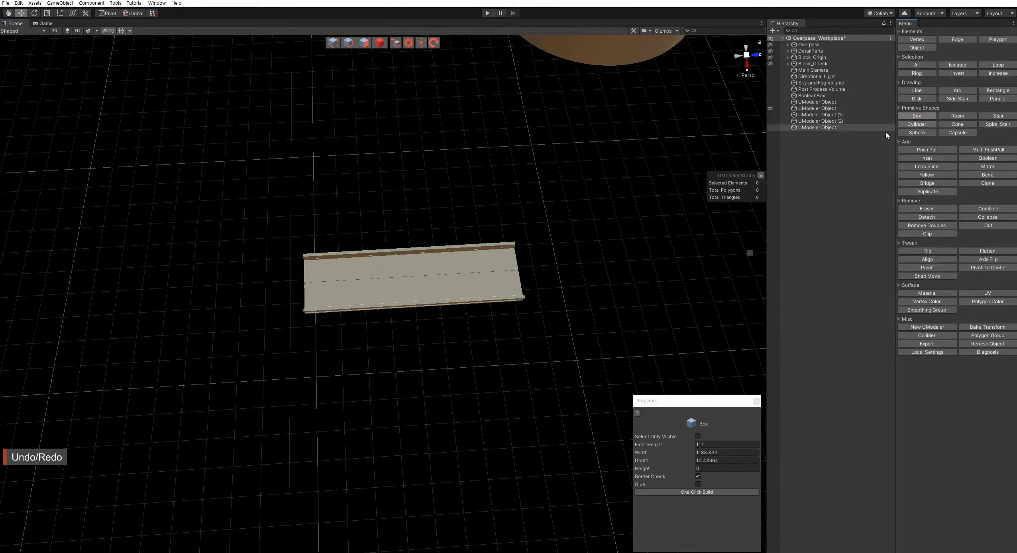
left_click(194, 238)
left_click(370, 410)
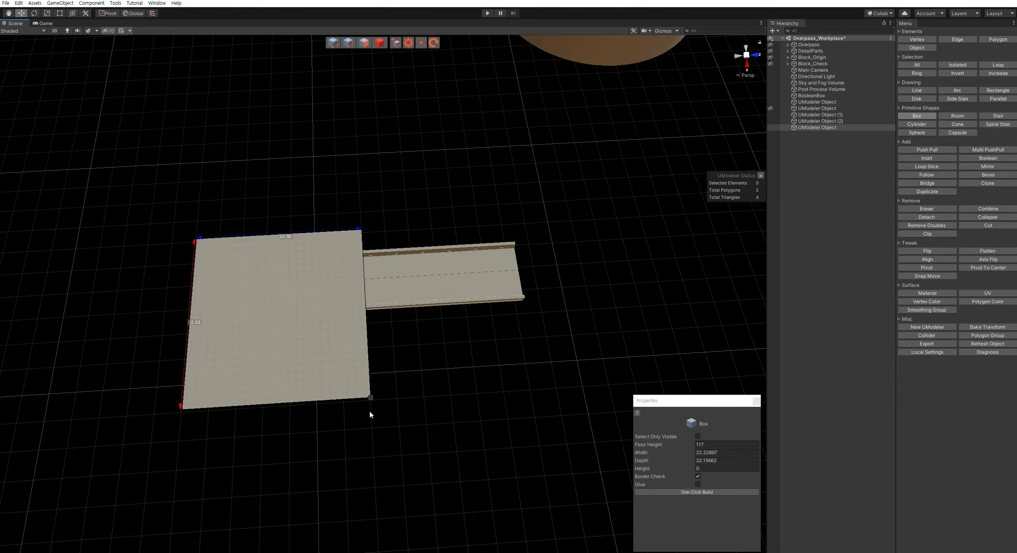
left_click(341, 319)
scroll(359, 240, "down", 10)
left_click_drag(379, 180, 410, 152, "alt")
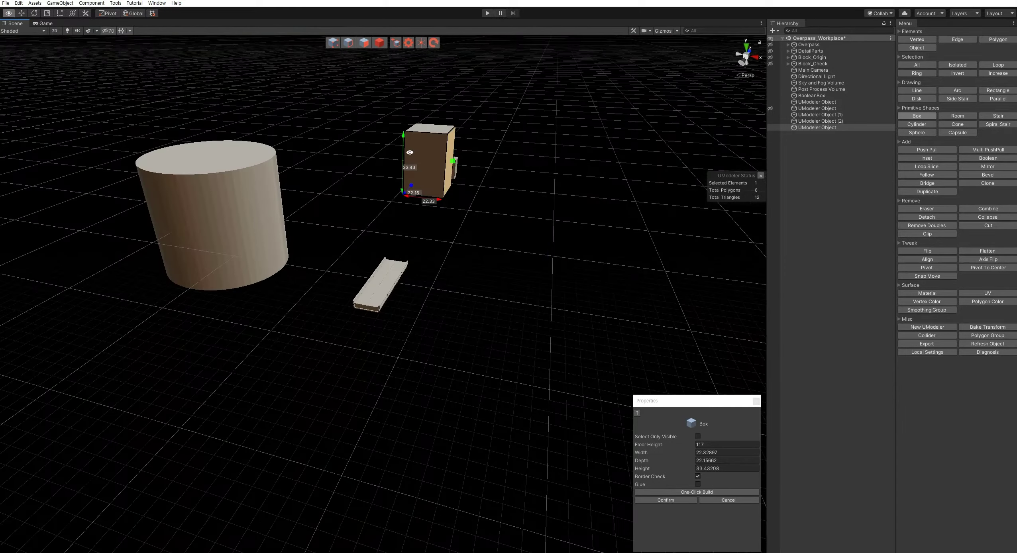
Step: Move all the box's faces so the box sits flush against the slab end
left_click(365, 45)
double_click(437, 167)
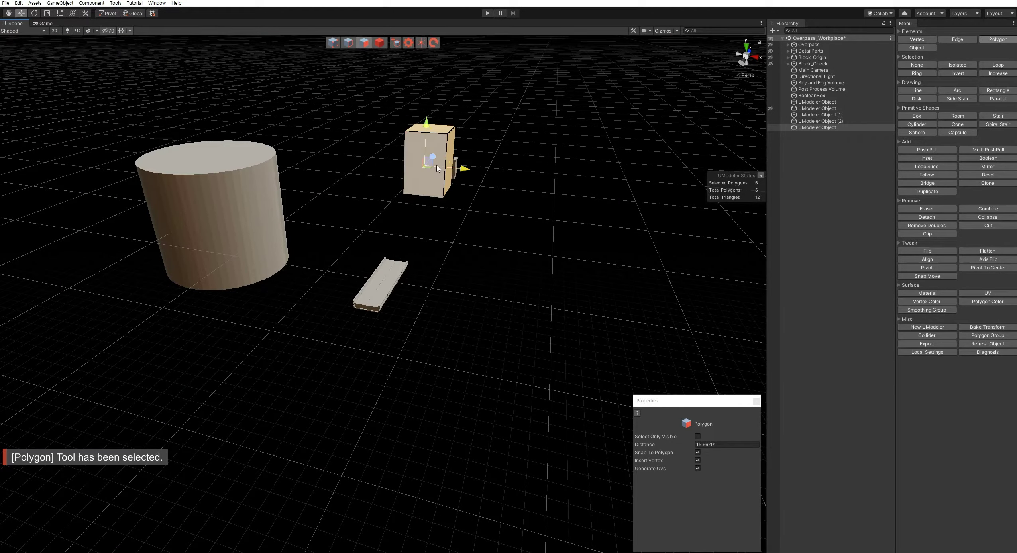
mouse_move(434, 166)
left_mouse_down()
mouse_move(365, 324)
mouse_move(361, 369)
mouse_move(366, 319)
mouse_move(291, 358)
left_mouse_up()
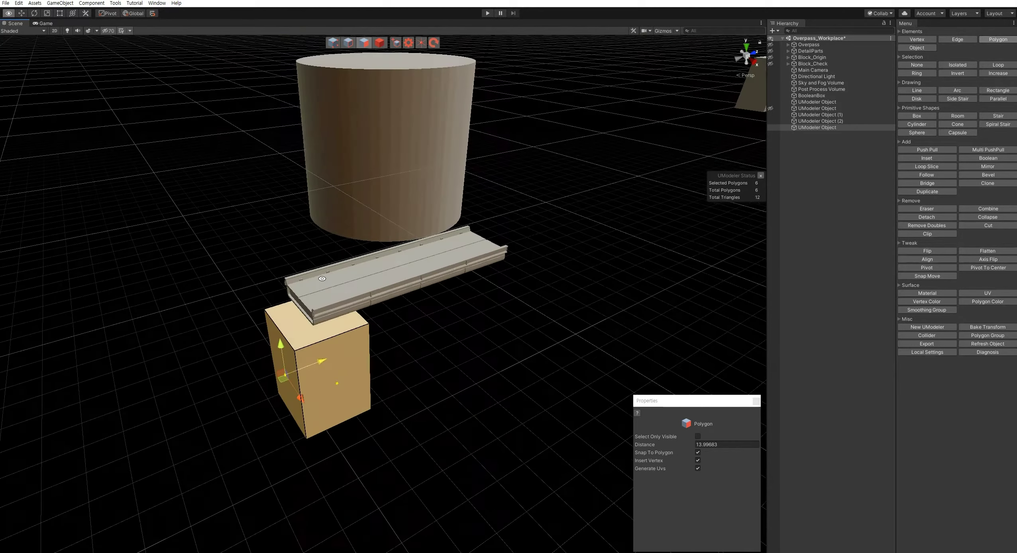
left_click_drag(291, 359, 358, 279, "alt")
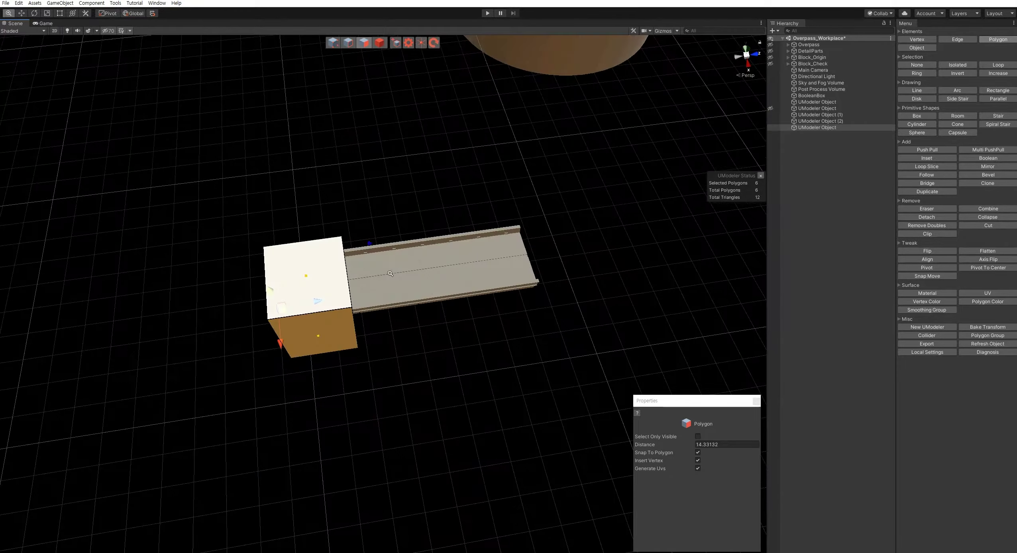
middle_click_drag(359, 279, 384, 278)
left_click_drag(427, 275, 477, 291, "alt")
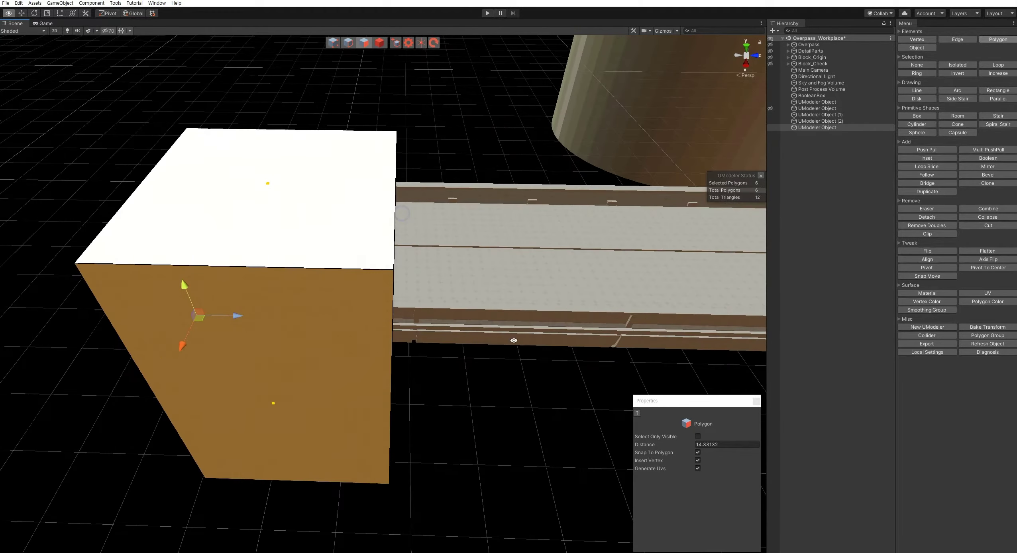
left_click_drag(247, 309, 248, 307)
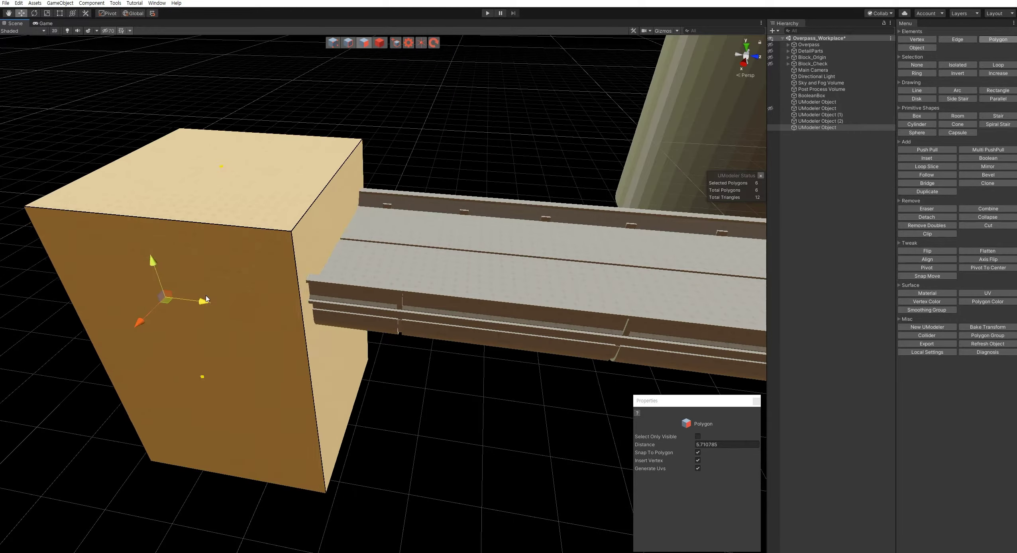
left_click(419, 405)
key("4")
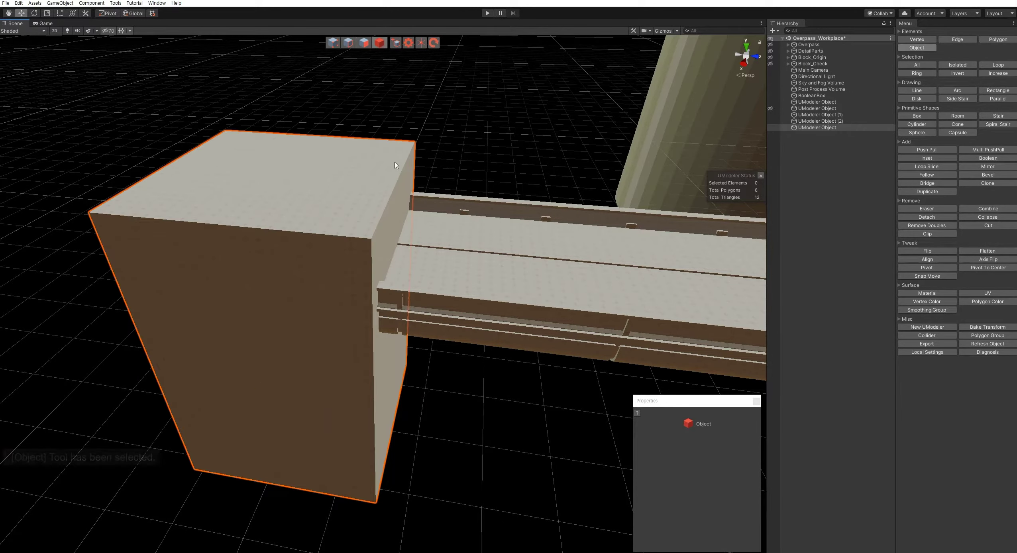
Step: Subtract the box from the deck slab and delete the three end faces
left_click(491, 216, "shift")
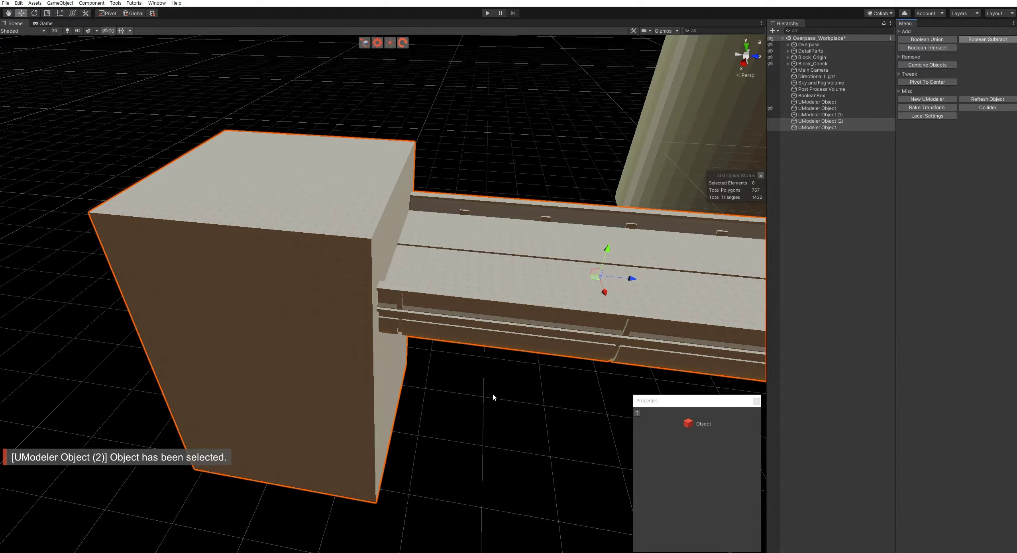
left_click_drag(493, 397, 573, 341, "alt")
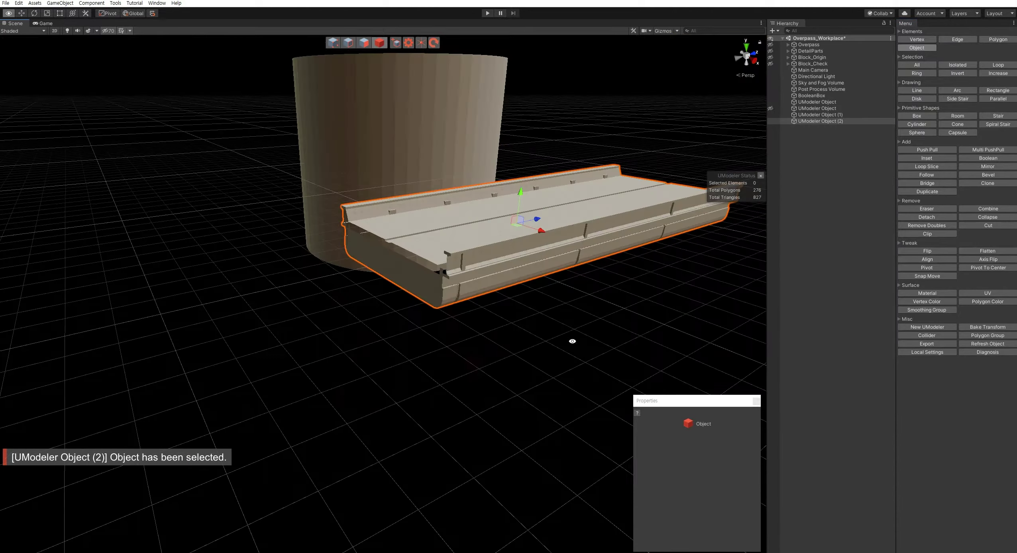
left_click(366, 43)
left_click(399, 285)
left_click_drag(399, 285, 424, 272, "alt")
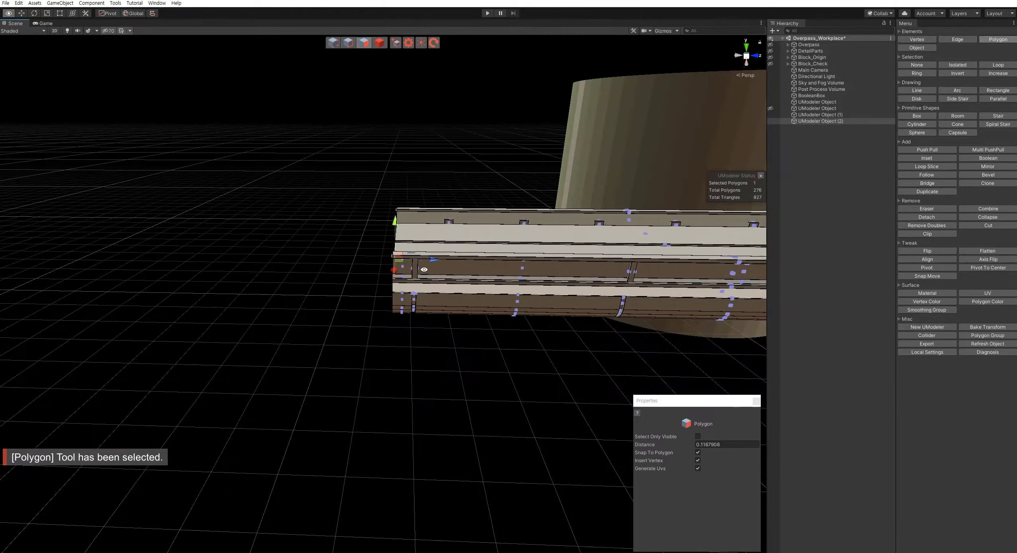
mouse_move(319, 116)
left_mouse_down()
mouse_move(563, 390)
mouse_move(411, 158)
mouse_move(626, 398)
left_mouse_up()
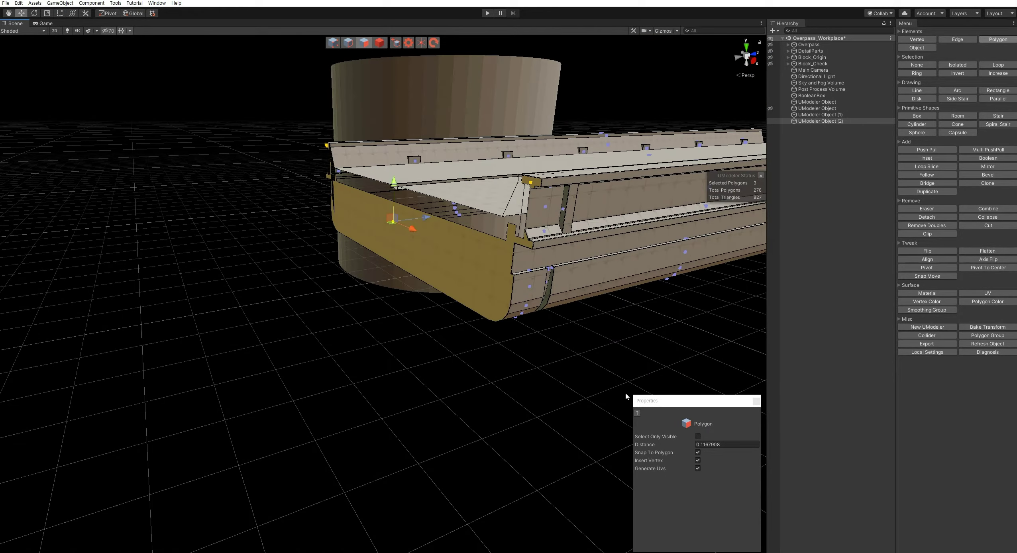
key("Delete")
Step: Zoom in on the deck and select all of its vertices
left_click_drag(629, 385, 825, 273, "alt")
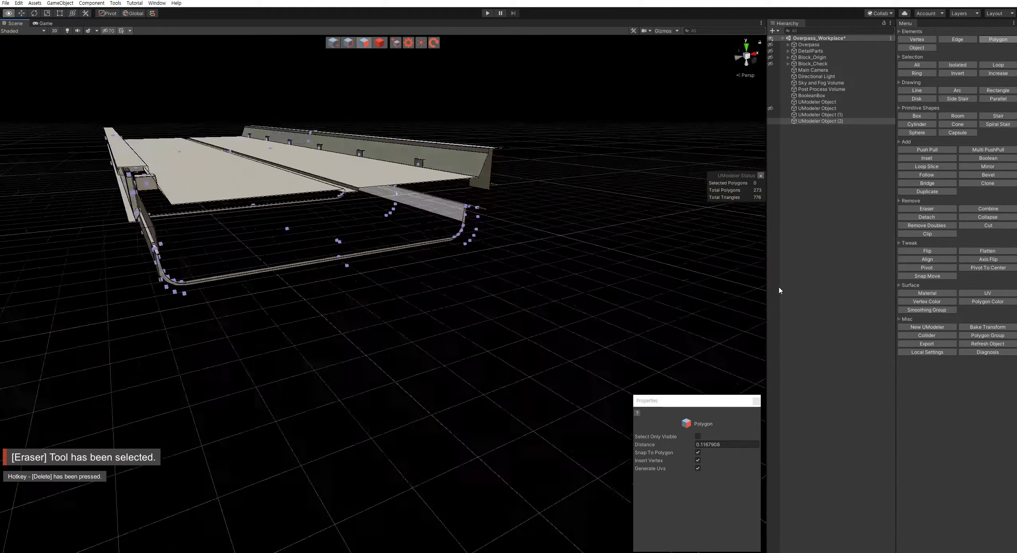
left_click_drag(824, 273, 462, 42, "alt")
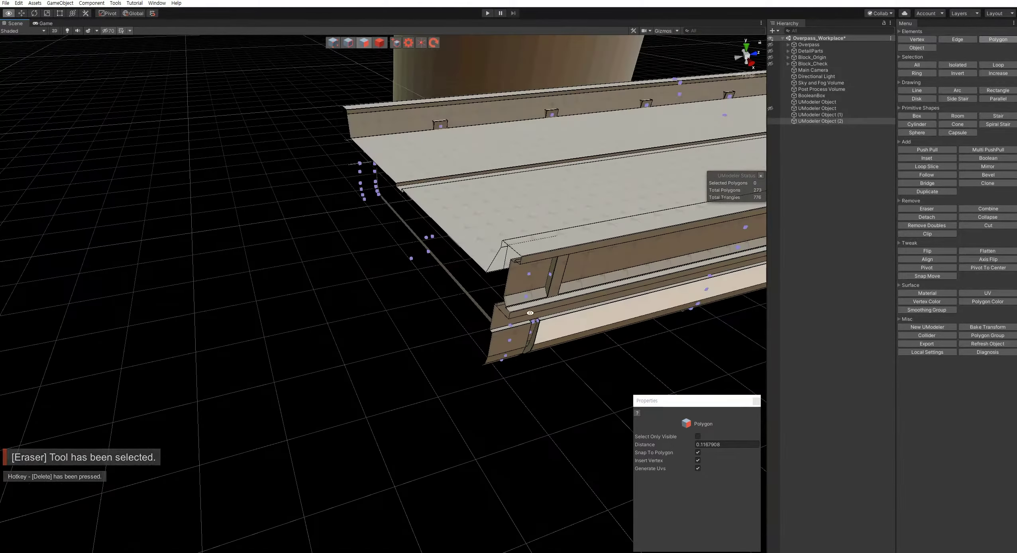
left_click(333, 43)
key("ctrl+a")
Step: Weld the deck's overlapping vertices with Remove Doubles
key("f")
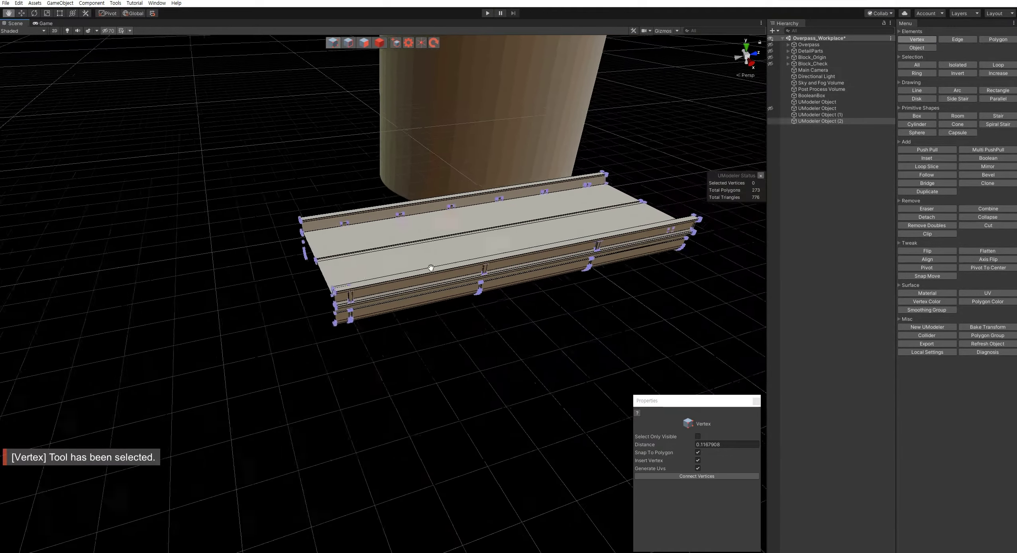
mouse_move(188, 113)
left_mouse_down("alt")
mouse_move(309, 135)
mouse_move(480, 394)
mouse_move(494, 391)
left_mouse_up("alt")
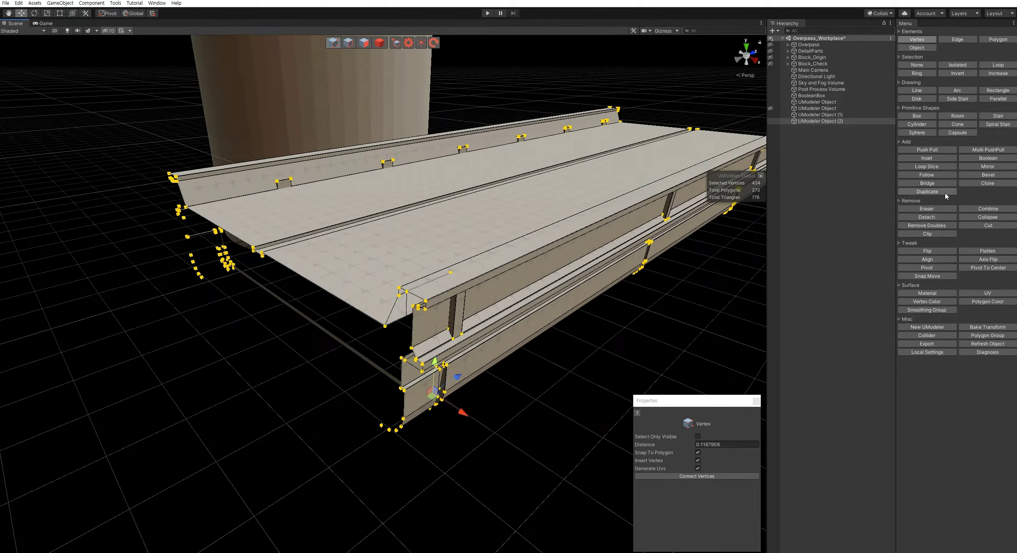
left_click(937, 226)
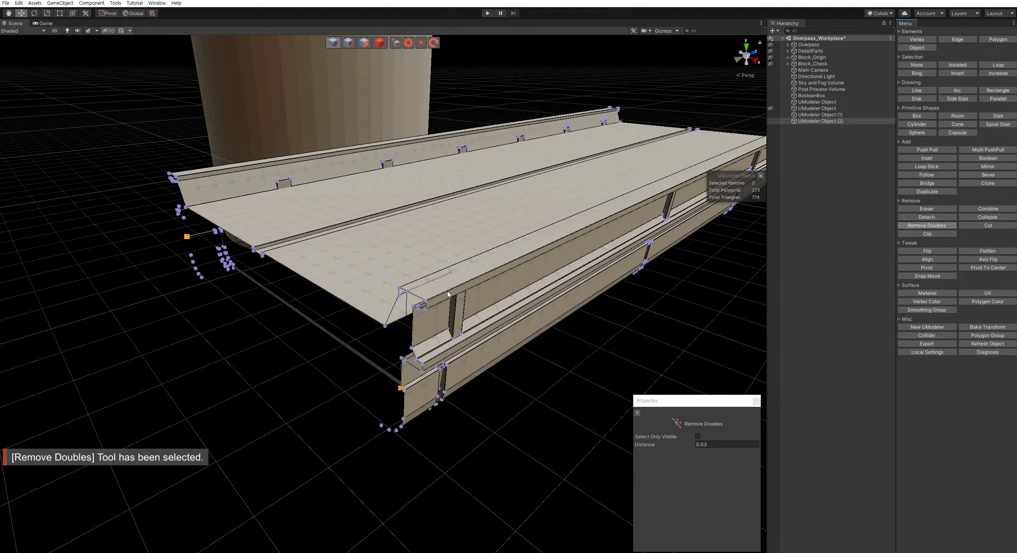
left_click(364, 41)
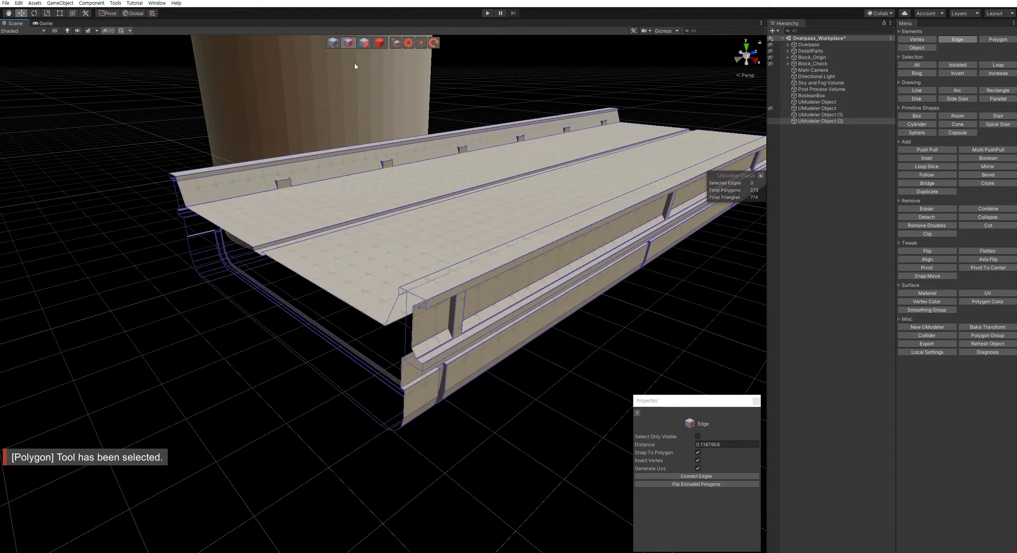
key("2")
Step: Select the edges at the road's left end and erase its end face
left_click_drag(379, 170, 266, 165, "alt")
left_click_drag(177, 140, 299, 357)
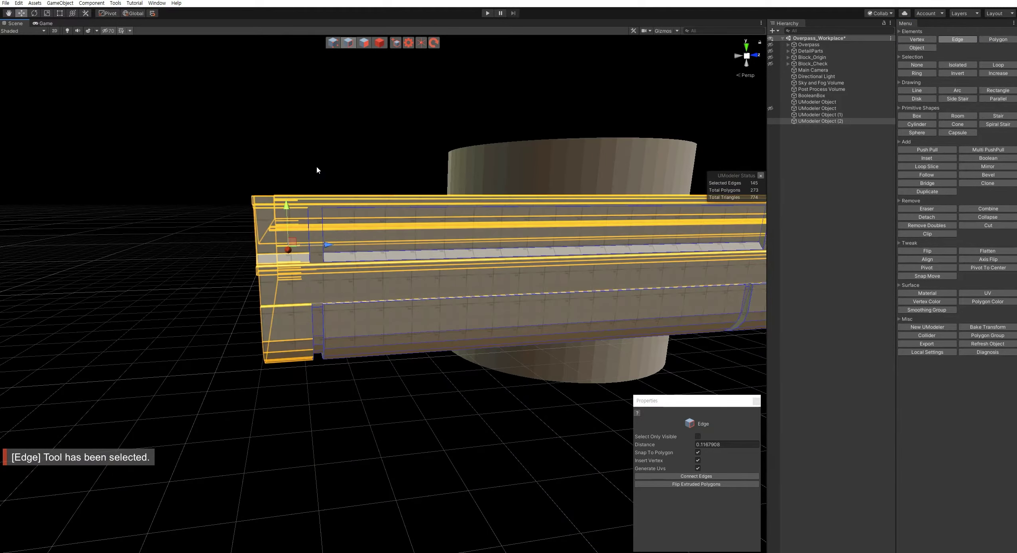
left_click_drag(292, 124, 514, 331, "ctrl")
mouse_move(397, 281)
left_mouse_down("alt")
mouse_move(509, 287)
mouse_move(502, 276)
mouse_move(594, 340)
left_mouse_up("alt")
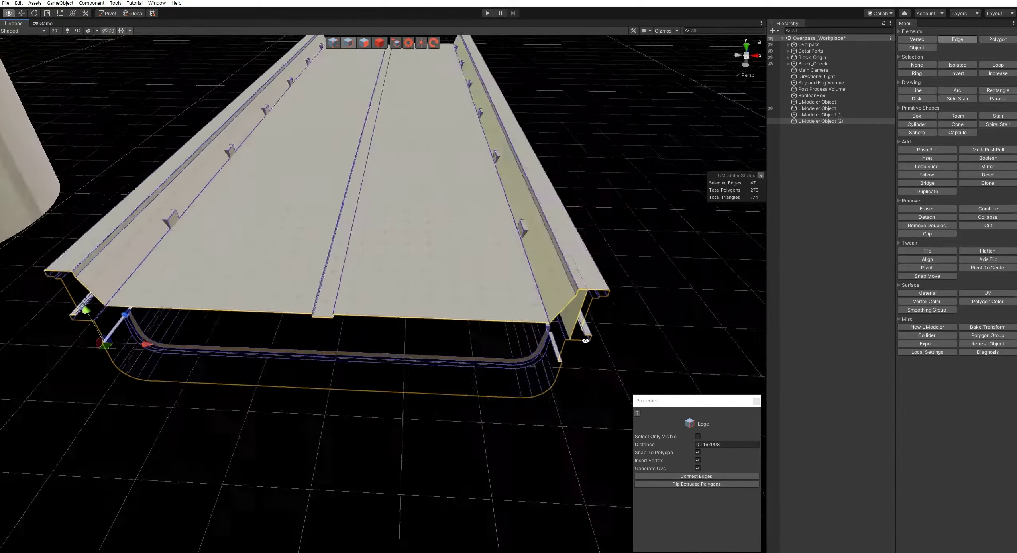
left_click_drag(594, 340, 597, 282, "alt")
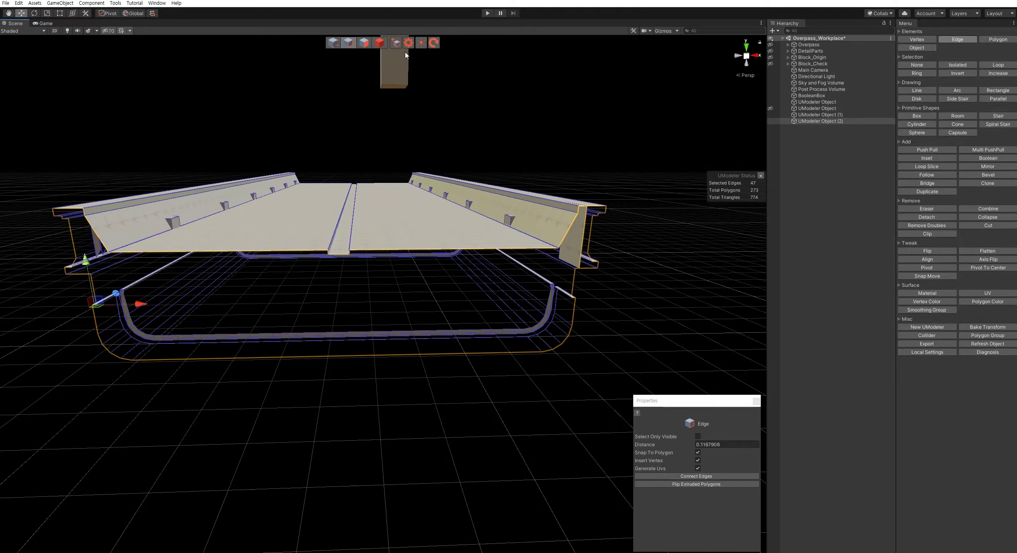
left_click(364, 43)
mouse_move(596, 270)
left_mouse_down("alt")
mouse_move(589, 251)
mouse_move(610, 278)
left_mouse_up("alt")
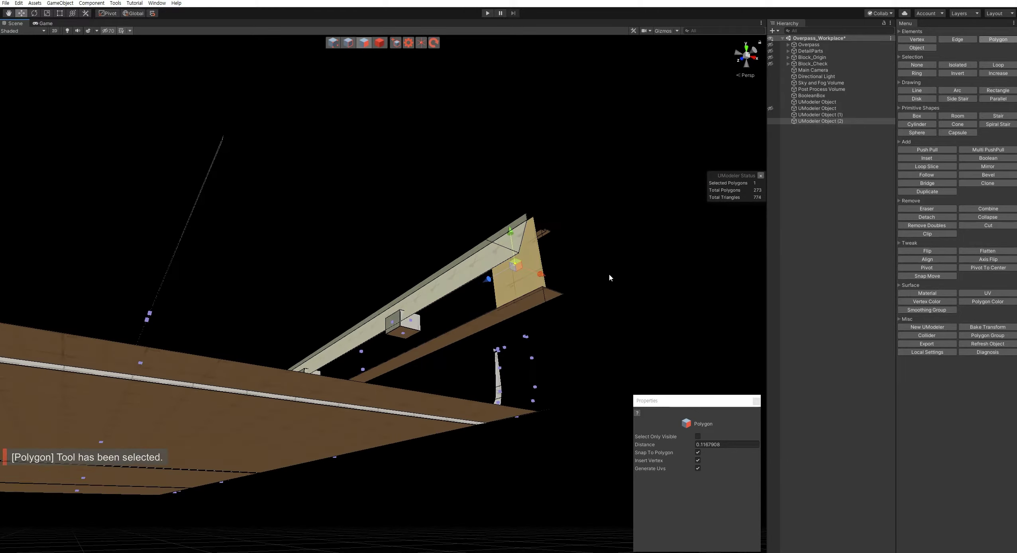
left_click(349, 43)
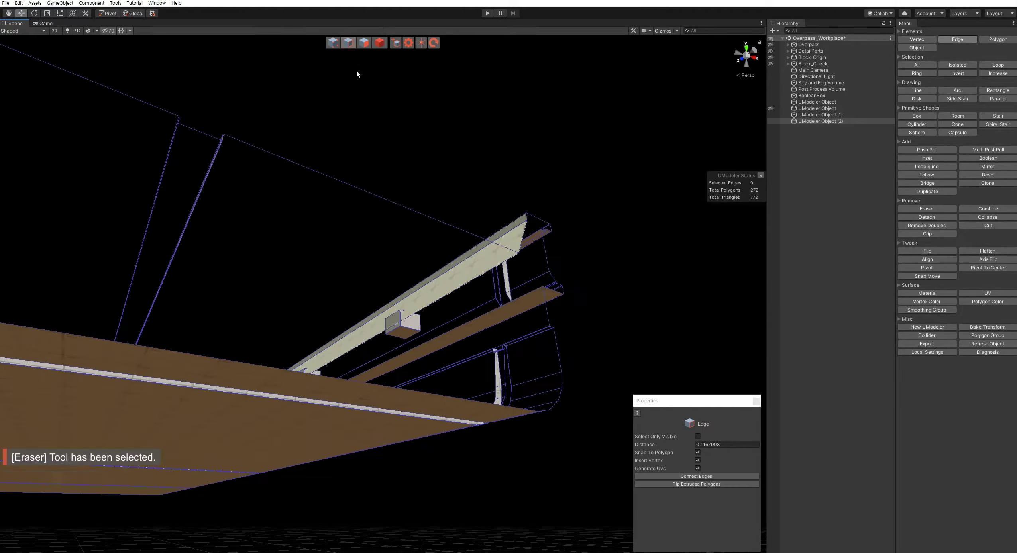
Step: Bridge the side wall's open edges into a new side face
mouse_move(441, 198)
left_mouse_down("alt")
mouse_move(365, 315)
mouse_move(438, 280)
left_mouse_up("alt")
left_click_drag(613, 353, 479, 220)
mouse_move(524, 249)
left_mouse_down("alt")
mouse_move(376, 228)
mouse_move(178, 136)
mouse_move(425, 428)
mouse_move(478, 422)
mouse_move(293, 162)
mouse_move(291, 190)
mouse_move(468, 278)
left_mouse_up("alt")
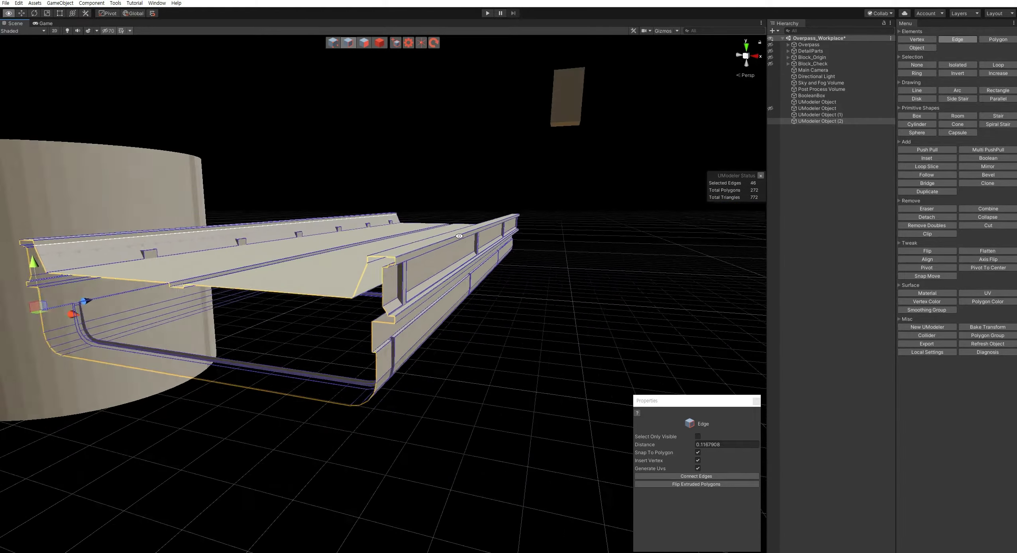
middle_click_drag(469, 278, 776, 238)
left_click_drag(366, 268, 411, 277, "alt")
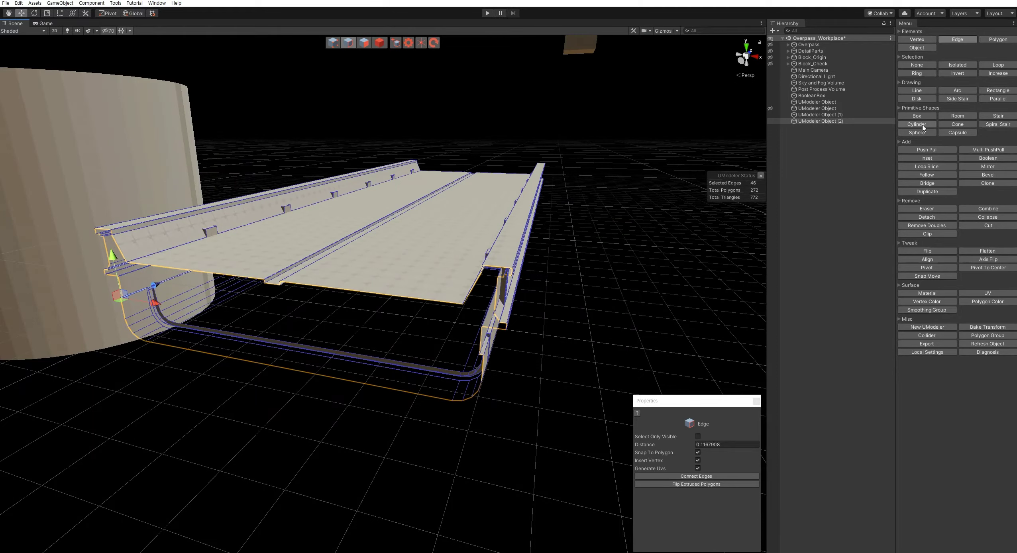
left_click(927, 185)
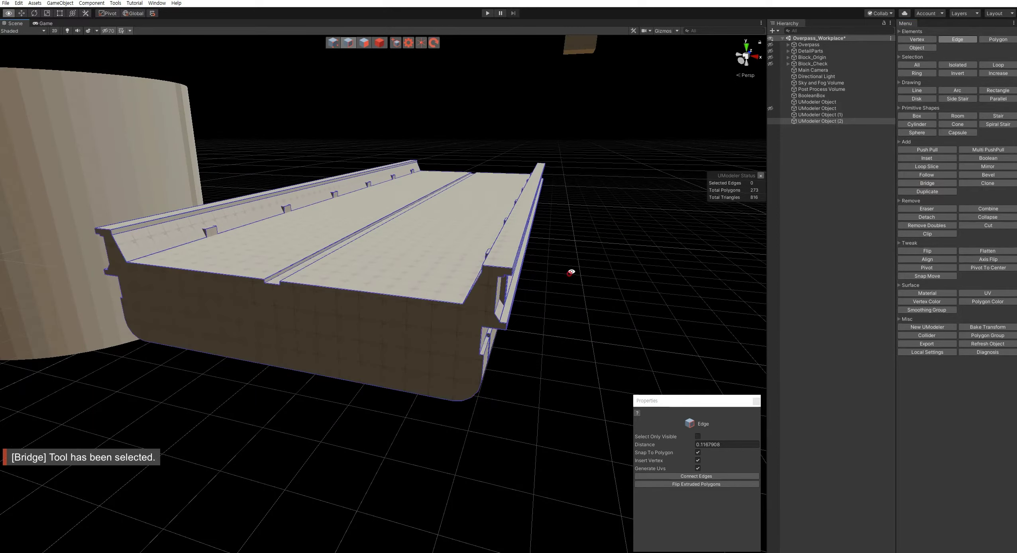
Step: Select the side face, invert the selection and delete every other polygon
left_click_drag(571, 272, 566, 225, "alt")
left_click(364, 42)
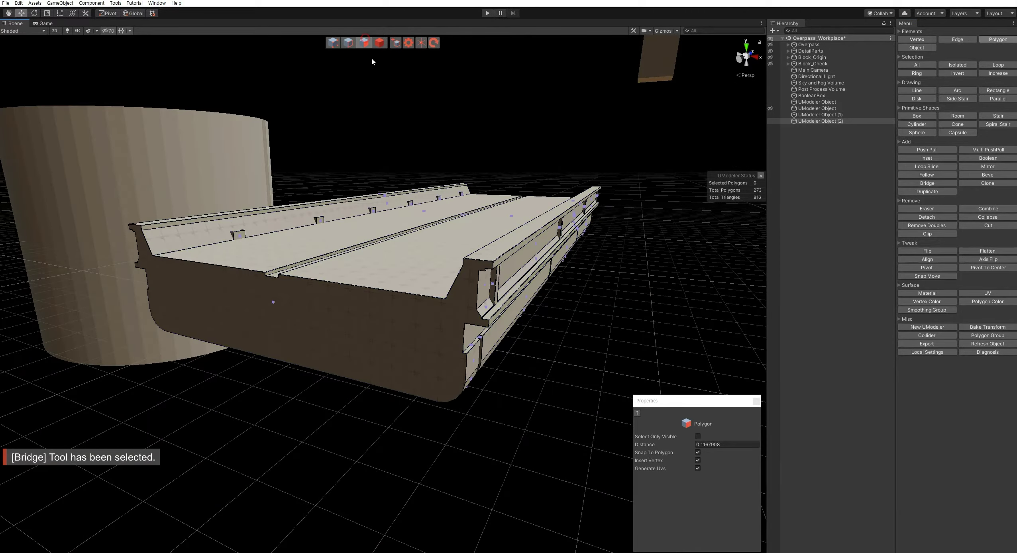
left_click(273, 302)
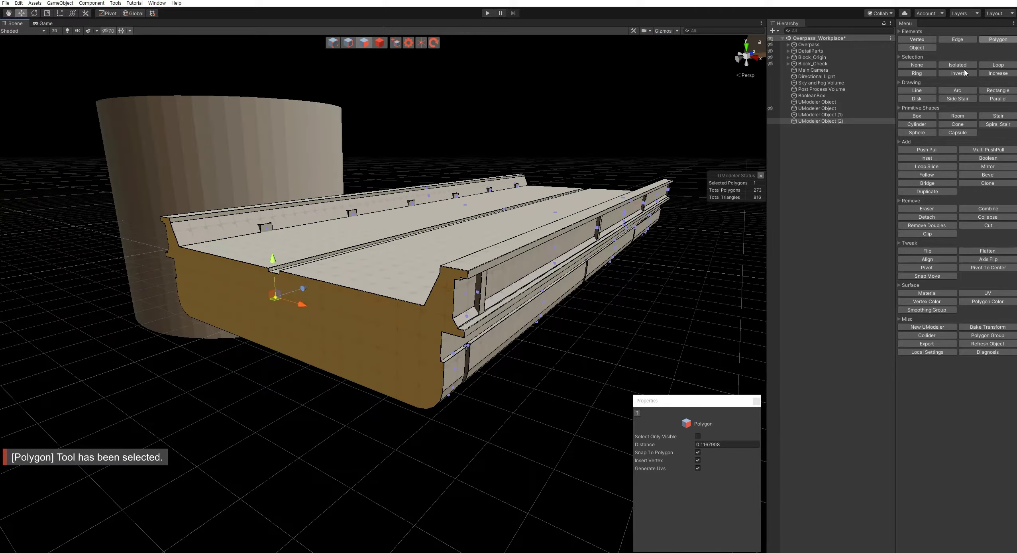
left_click(965, 72)
key("Delete")
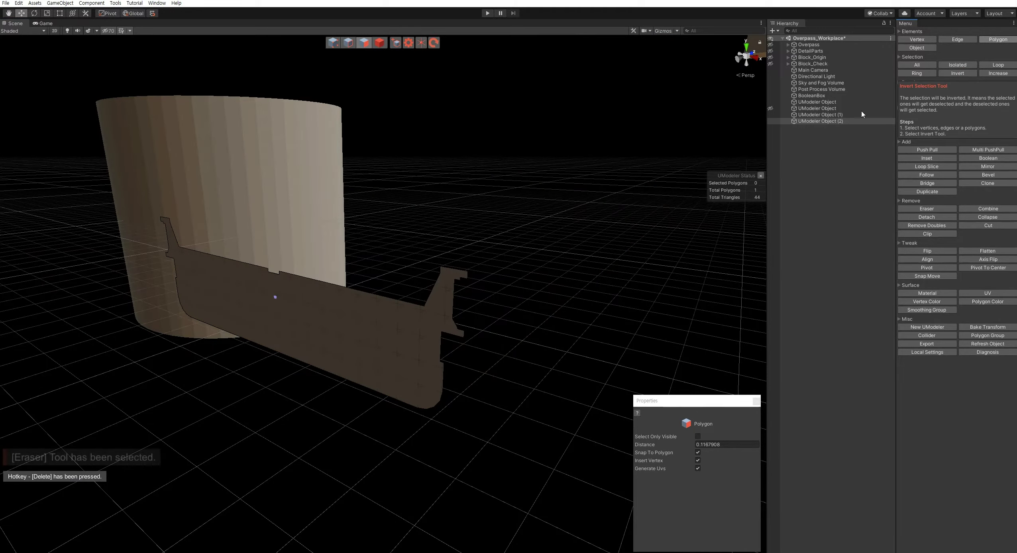
left_click_drag(459, 223, 531, 198, "alt")
mouse_move(531, 197)
right_mouse_down("alt")
mouse_move(407, 213)
mouse_move(329, 159)
right_mouse_up("alt")
left_click(375, 48)
left_click(193, 175)
Step: Duplicate the cylinder's top face, drop the copy to the ground and detach it as a disk object
key("f")
left_click(371, 45)
left_click(303, 80)
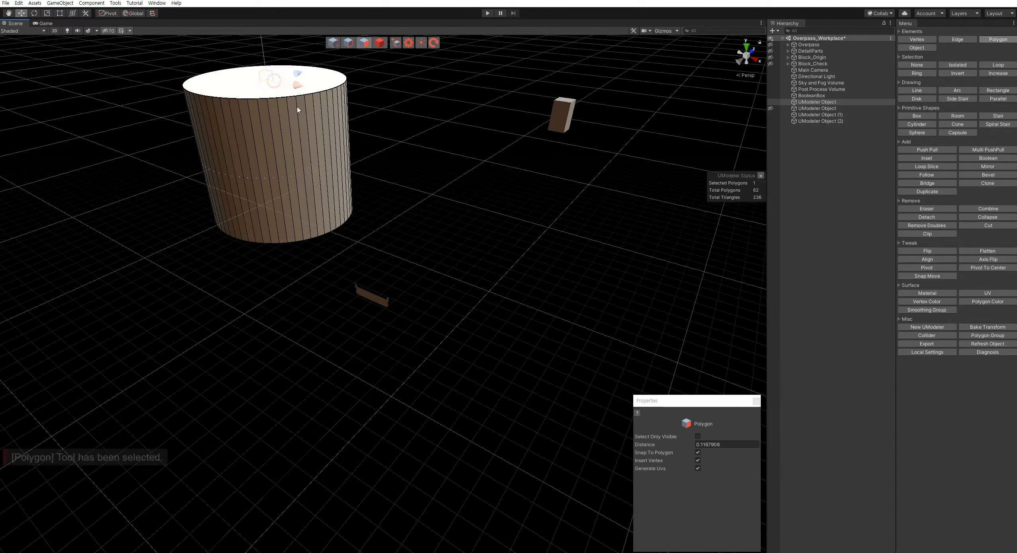
left_click(935, 194)
mouse_move(266, 86)
left_mouse_down()
mouse_move(330, 365)
mouse_move(333, 189)
mouse_move(345, 170)
left_mouse_up()
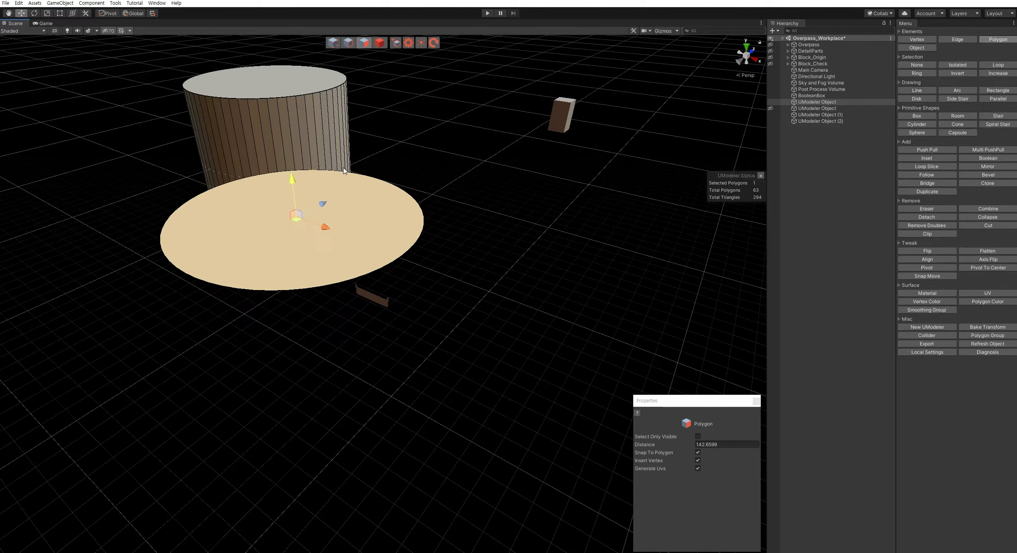
left_click(934, 220)
left_click(320, 227)
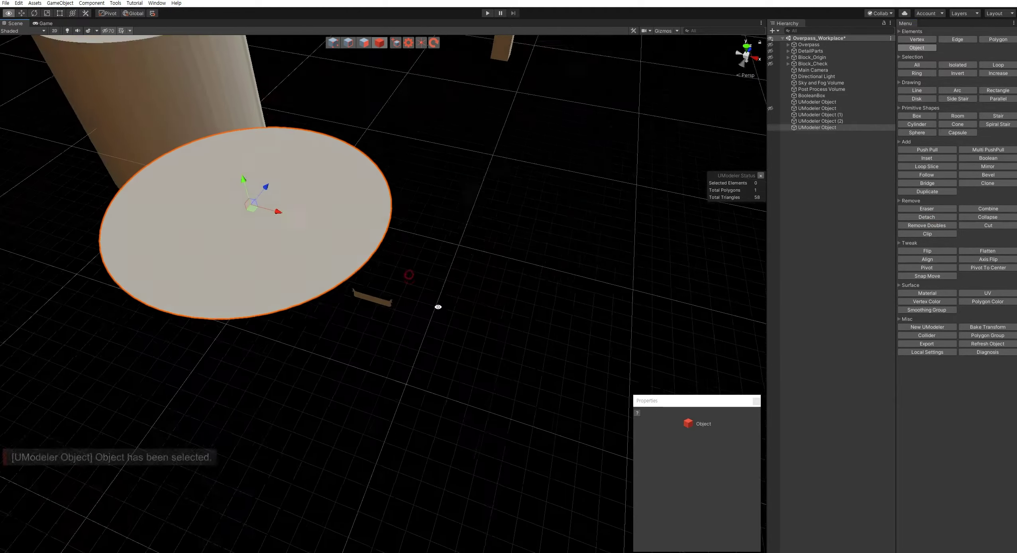
Step: Nudge the disk down, then select the deck profile and centre its pivot
scroll(439, 306, "up", 3)
left_click_drag(256, 210, 248, 249)
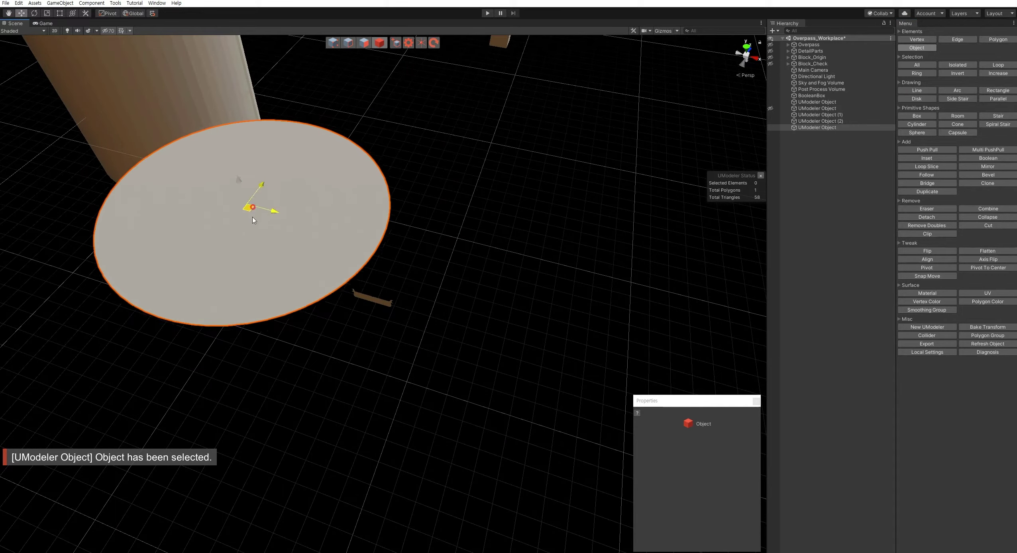
left_click(387, 308)
key("f")
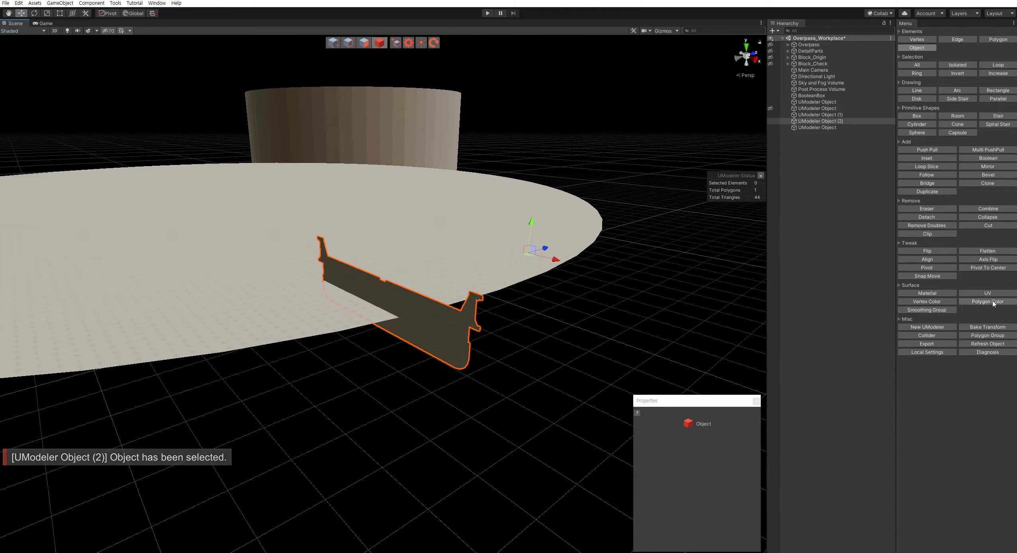
left_click(988, 267)
left_click(687, 445)
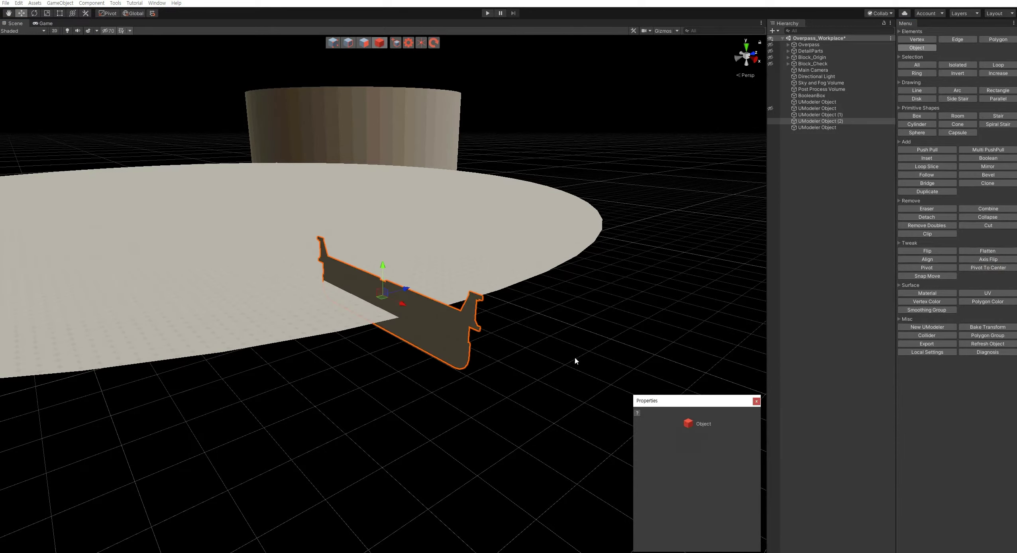
Step: Switch to the Top view looking down on the disk edge
left_click_drag(575, 359, 463, 317, "alt")
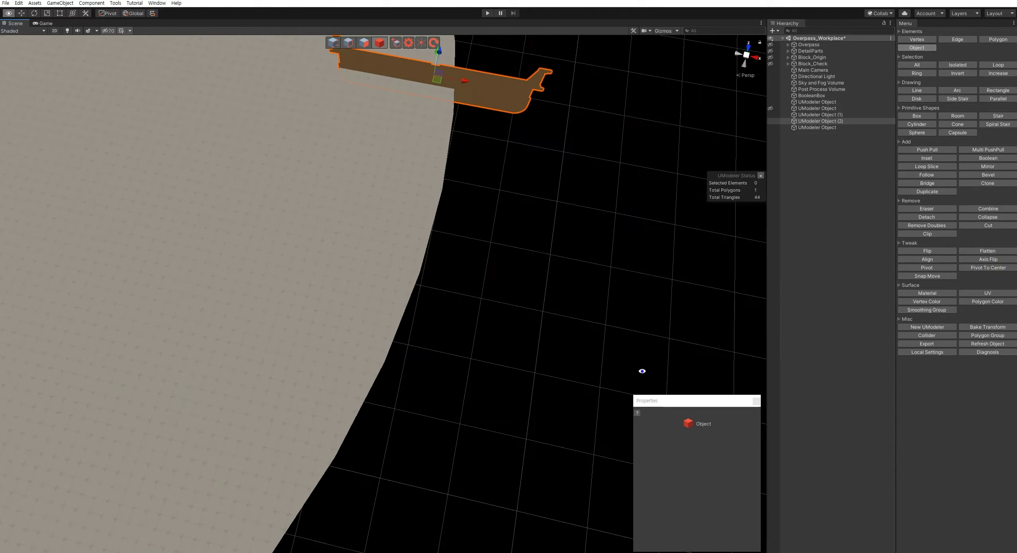
left_click_drag(405, 287, 443, 267, "alt")
mouse_move(443, 267)
right_mouse_down("alt")
mouse_move(397, 210)
mouse_move(488, 221)
right_mouse_up("alt")
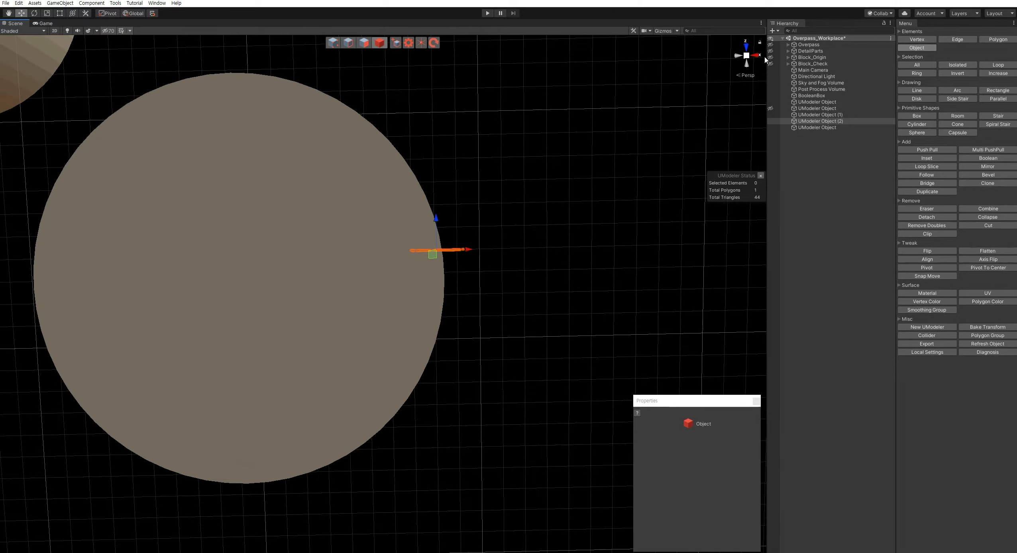
left_click(746, 58)
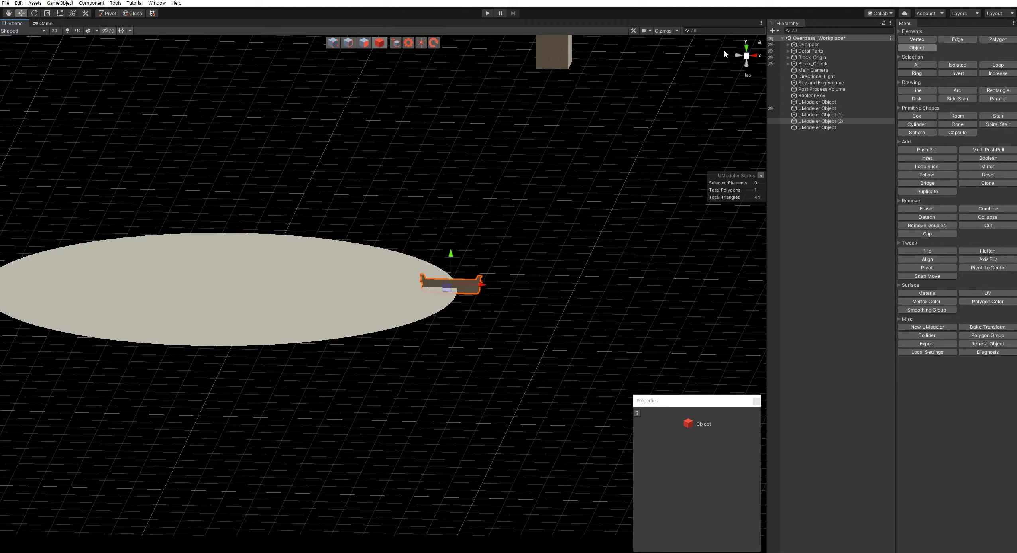
left_click(747, 49)
scroll(504, 222, "up", 3)
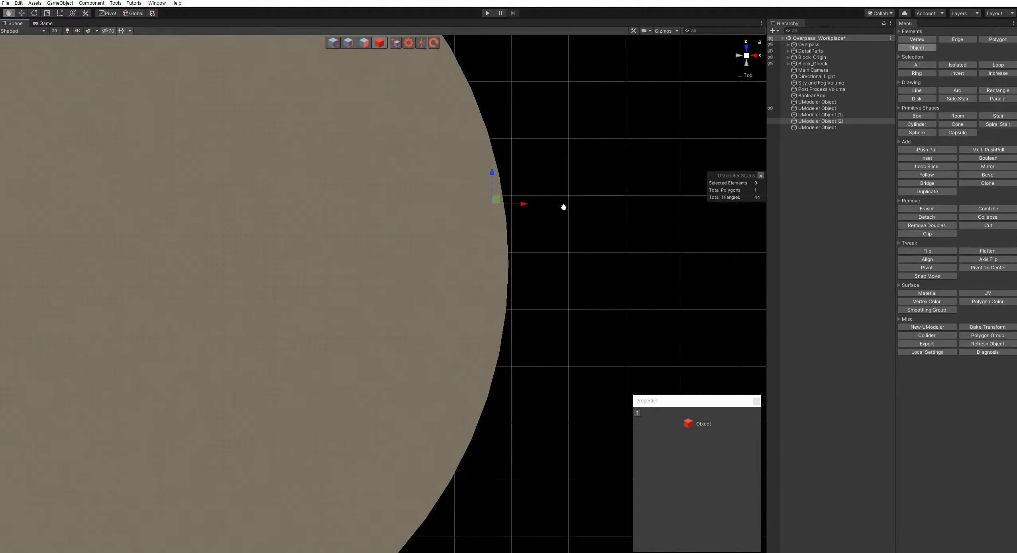
middle_click_drag(593, 200, 448, 219)
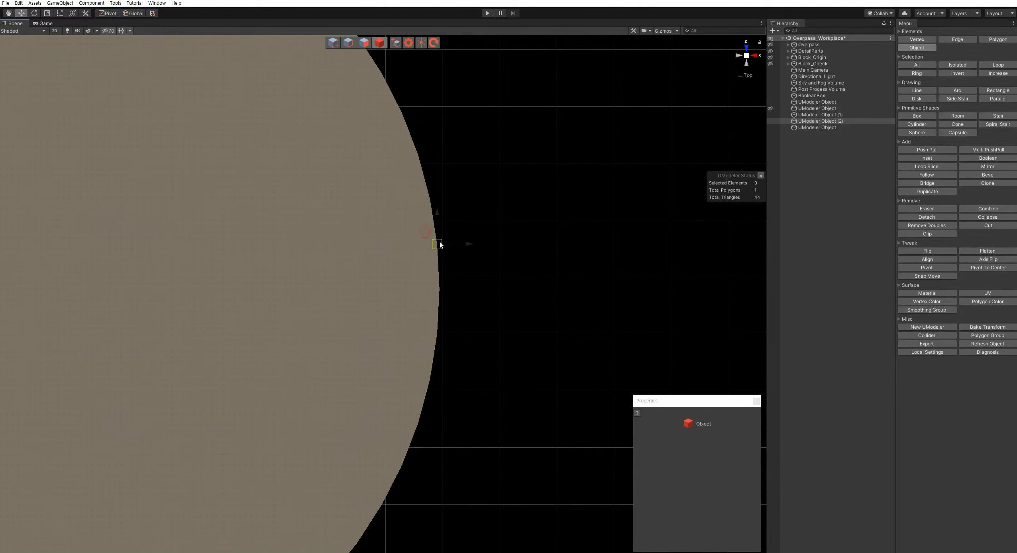
left_click_drag(447, 291, 451, 233, "alt")
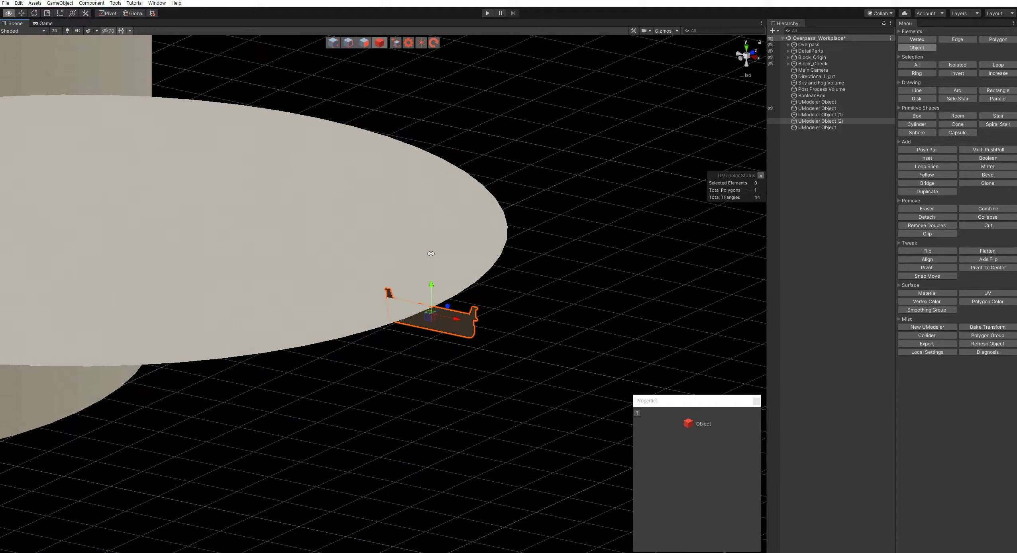
Step: Lower the deck profile to disk level and move it onto the disk's rim
left_click_drag(438, 274, 442, 281)
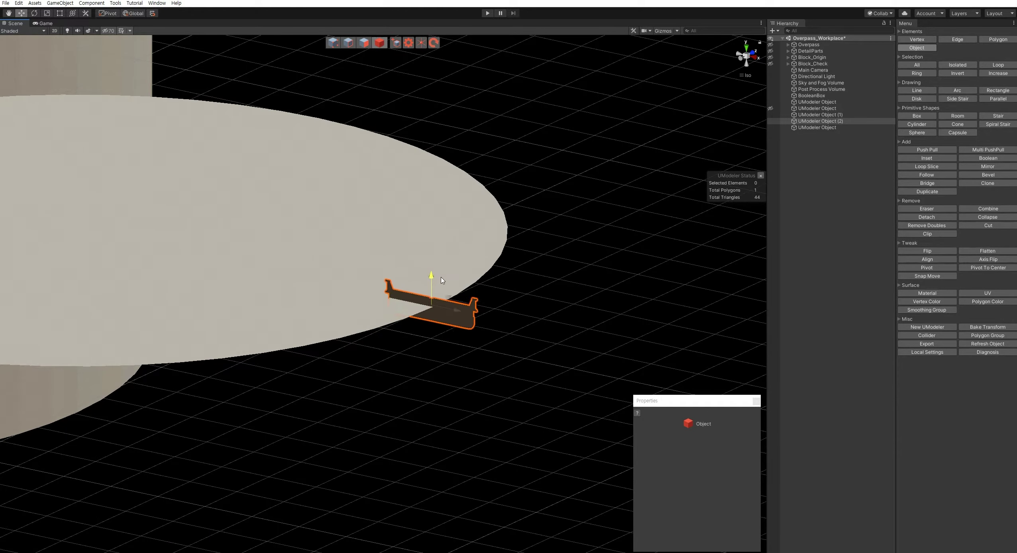
right_click_drag(433, 238, 494, 320, "alt")
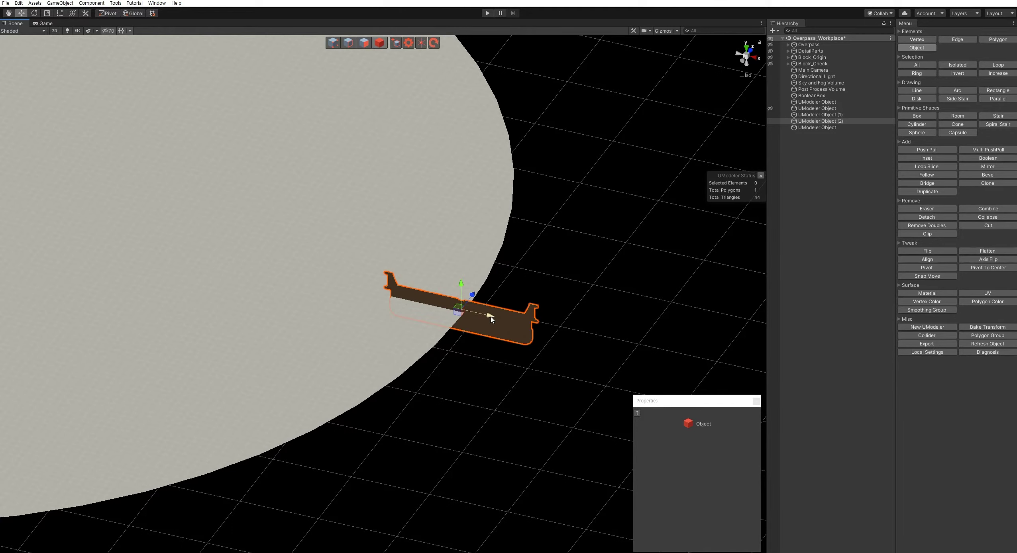
left_click_drag(491, 319, 536, 335)
right_click_drag(549, 335, 502, 243, "alt")
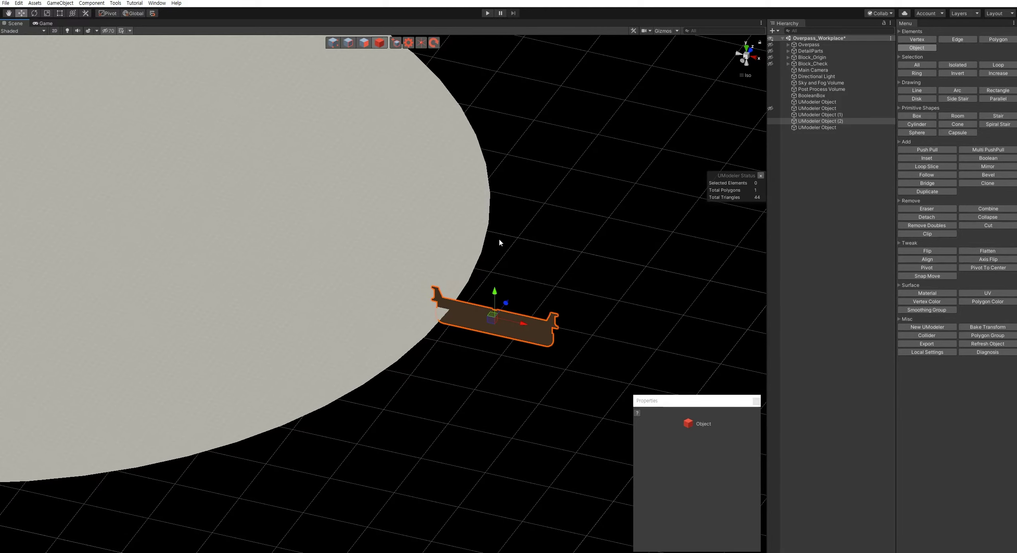
left_click(470, 239, "shift")
mouse_move(496, 251)
left_mouse_down("alt")
mouse_move(466, 260)
mouse_move(577, 263)
left_mouse_up("alt")
left_click(577, 264)
left_click(507, 312)
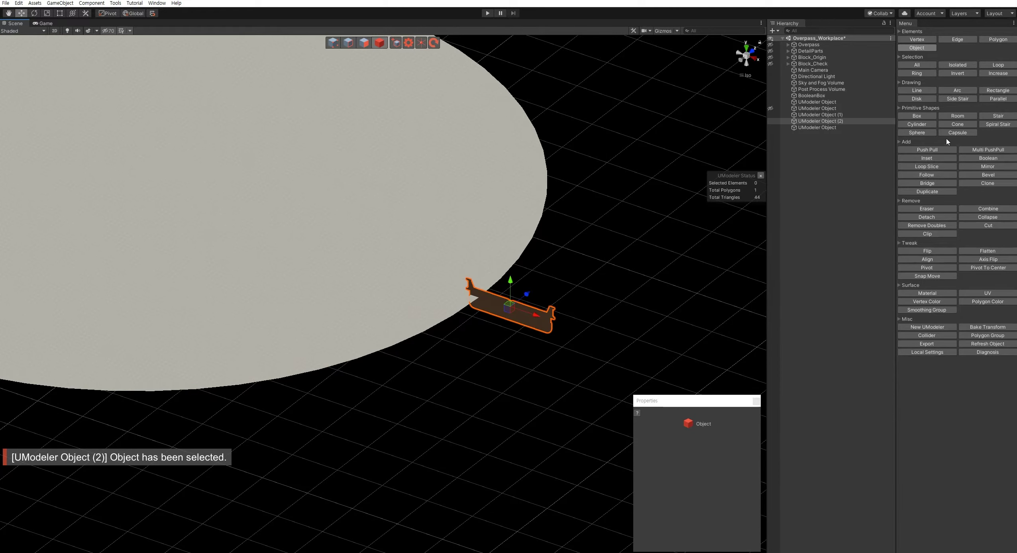
Step: Combine the deck profile and the disk into one object
left_click(401, 225, "shift")
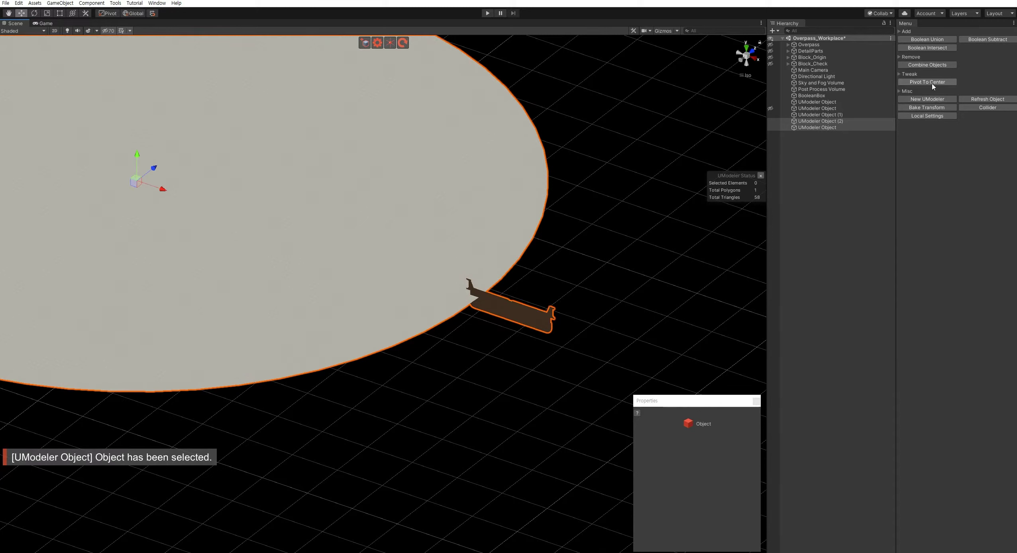
left_click(928, 65)
left_click(563, 316)
left_click(462, 294)
left_click(425, 276)
left_click(530, 319)
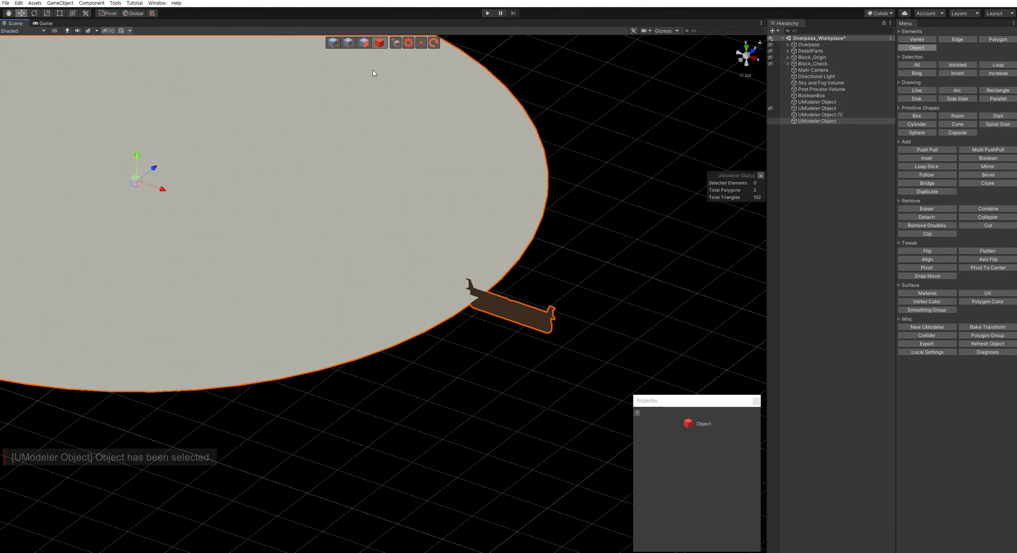
Step: Undo a trial Follow sweep, then select only the profile polygon and flip it
key("3")
left_click(504, 310)
left_click(445, 290, "ctrl")
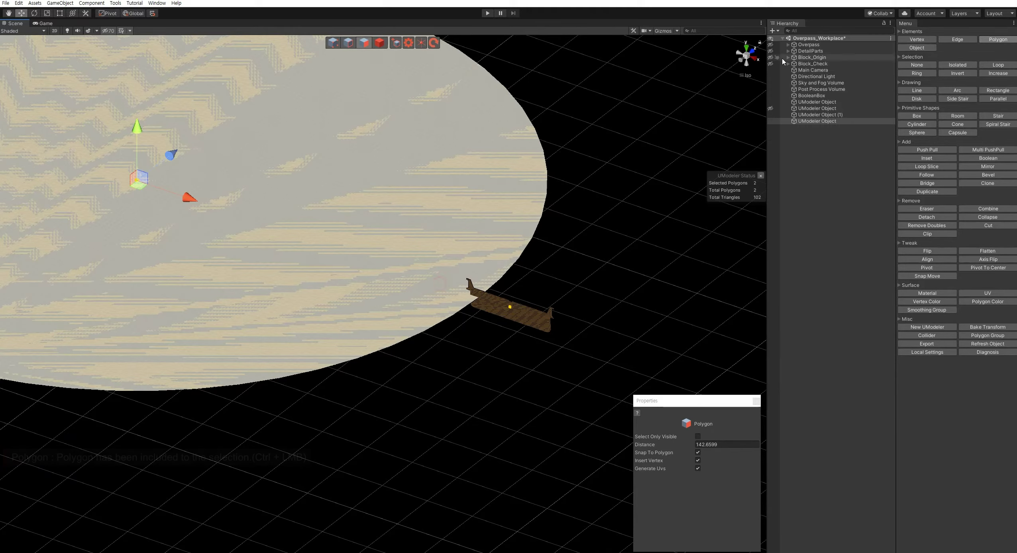
left_click_drag(445, 291, 484, 258, "alt")
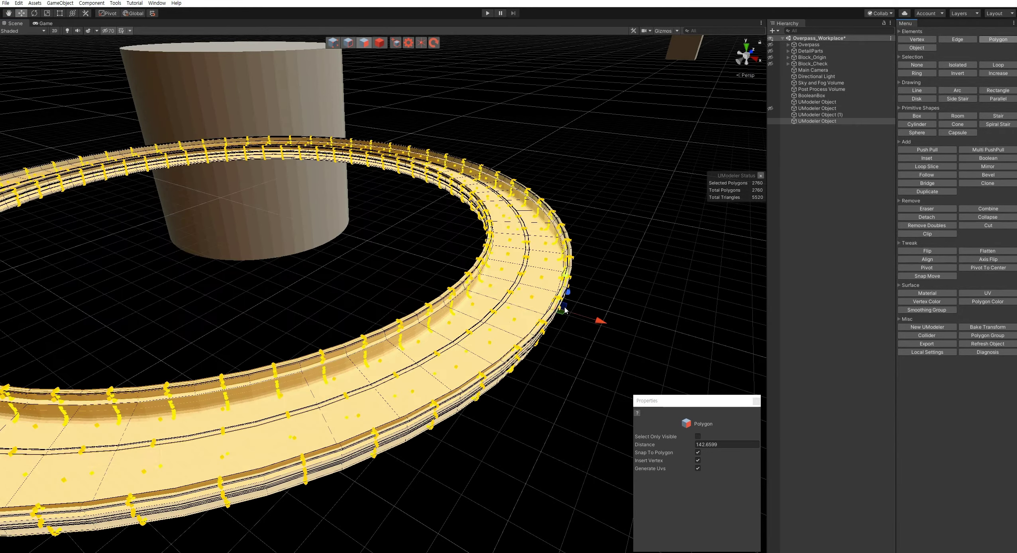
key("ctrl+z")
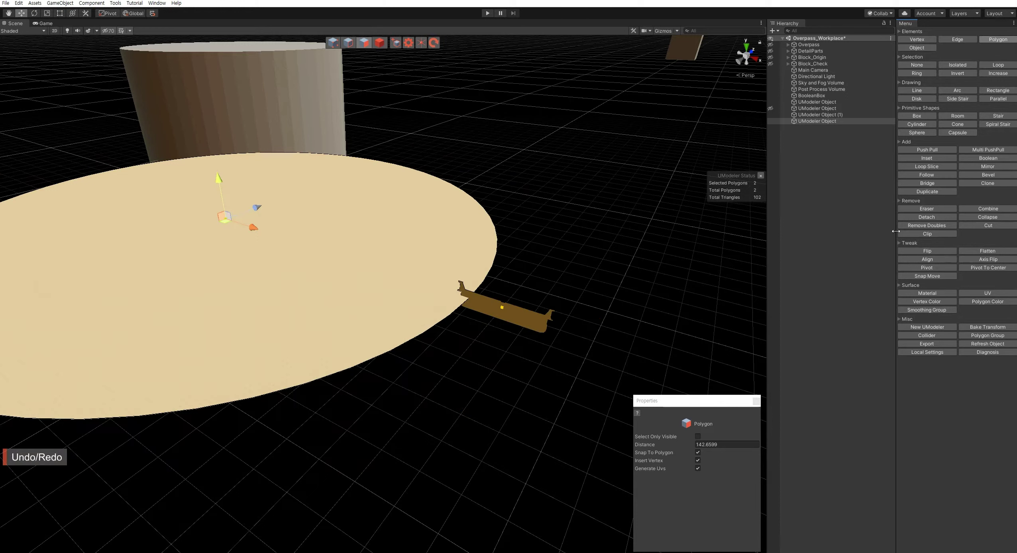
left_click(523, 317)
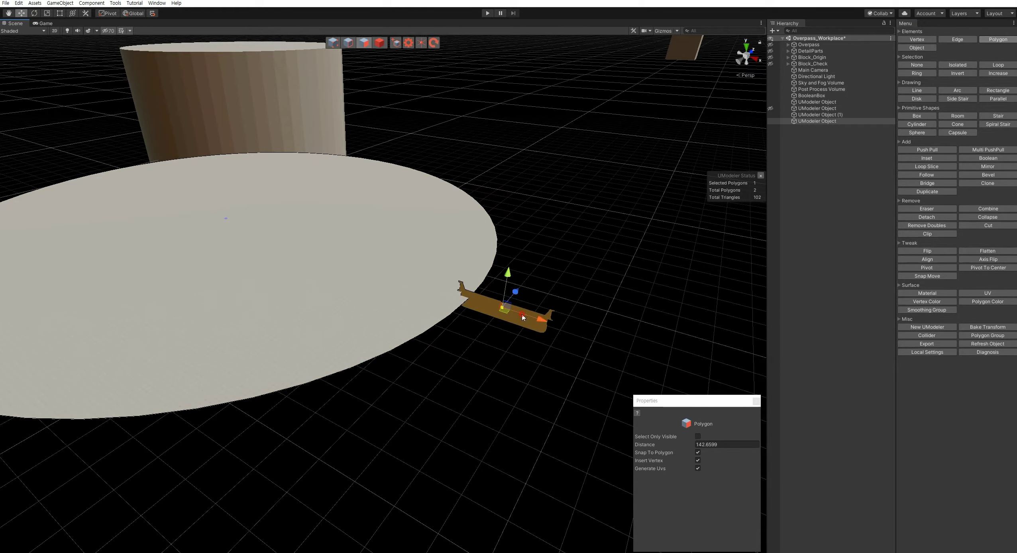
left_click(941, 253)
Step: Select the flipped profile and disk polygons, then Follow-sweep the profile around the disk edge
left_click_drag(593, 286, 305, 349, "alt")
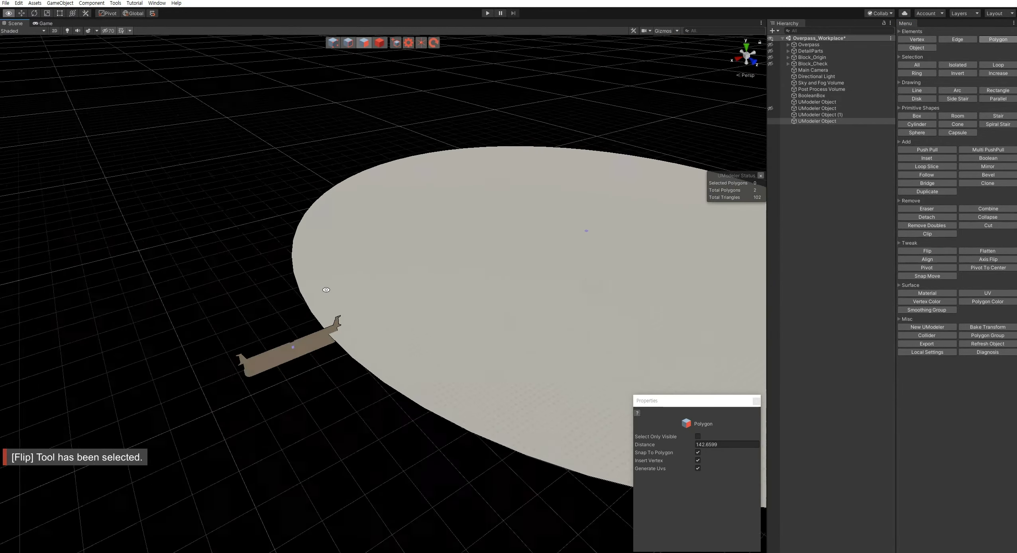
left_click(305, 349, "ctrl")
left_click(408, 329, "ctrl")
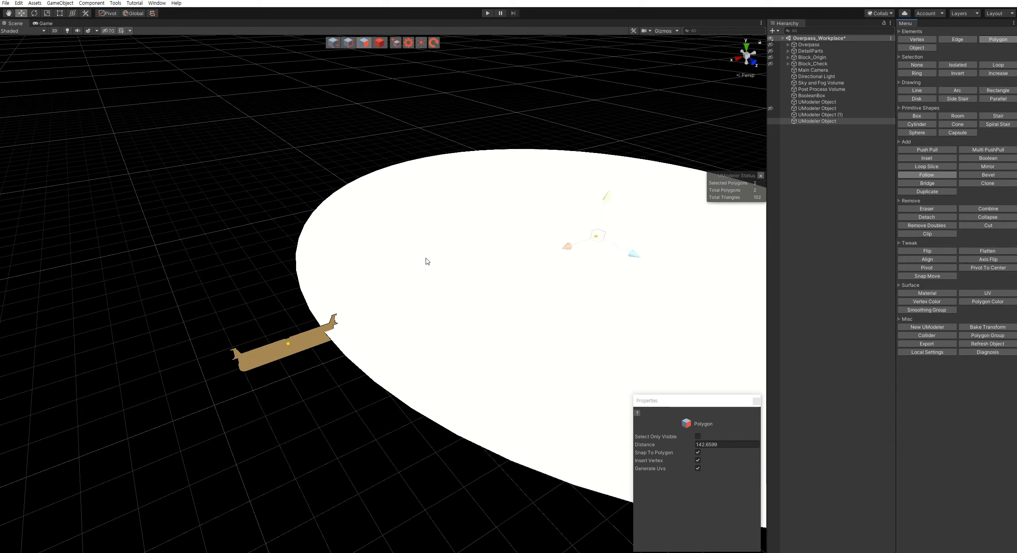
left_click(428, 261)
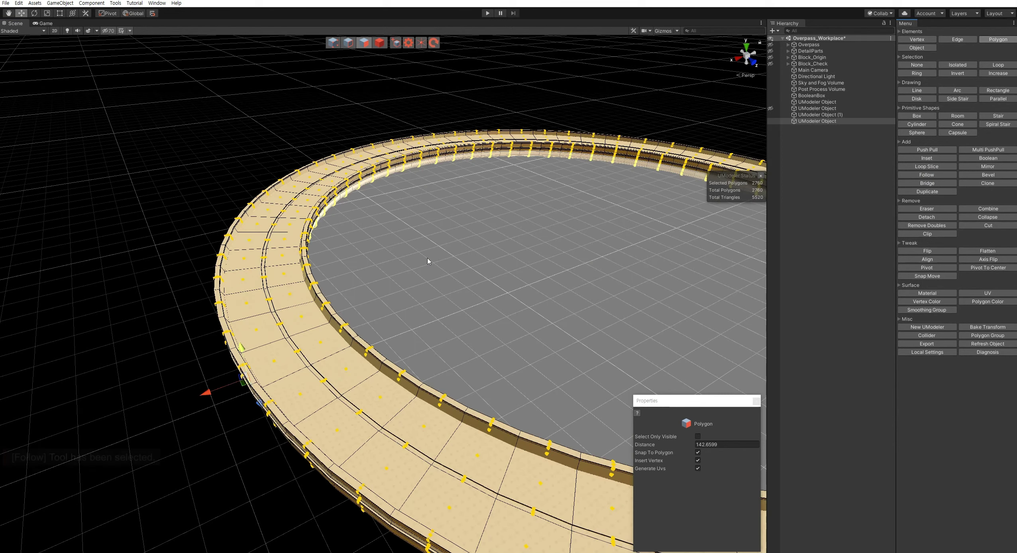
left_click_drag(429, 261, 404, 248, "alt")
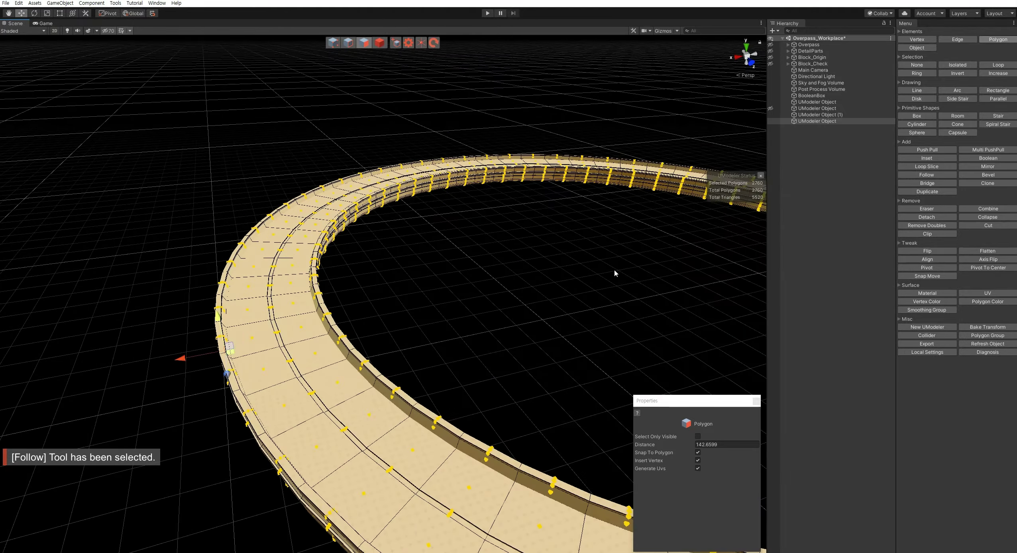
right_click_drag(401, 258, 343, 199, "alt")
left_click_drag(498, 262, 336, 71, "alt")
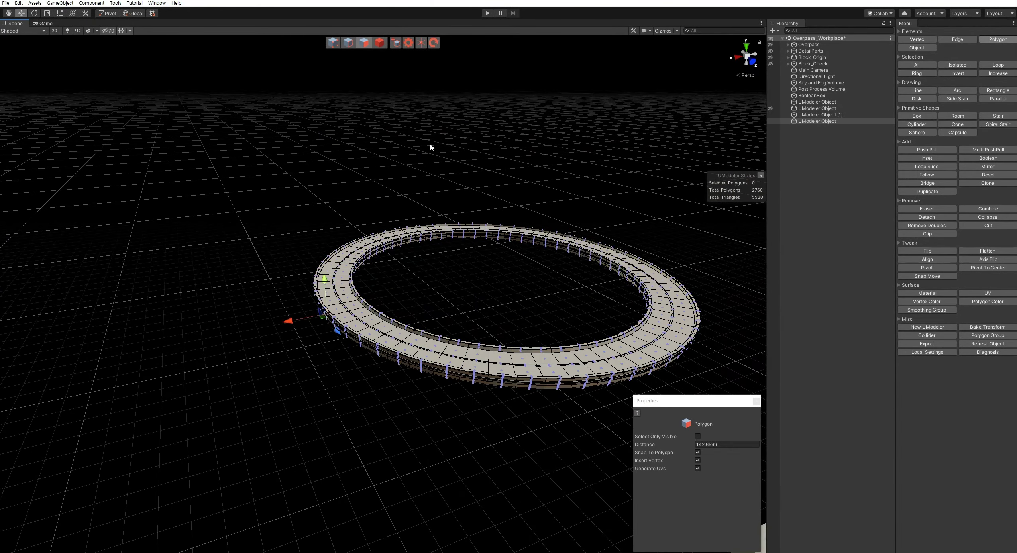
Step: Turn on Scene view lighting, toggle skybox and fog on then off, and orbit the ring
mouse_move(359, 243)
left_mouse_down("alt")
mouse_move(366, 114)
mouse_move(520, 288)
left_mouse_up("alt")
left_click(67, 32)
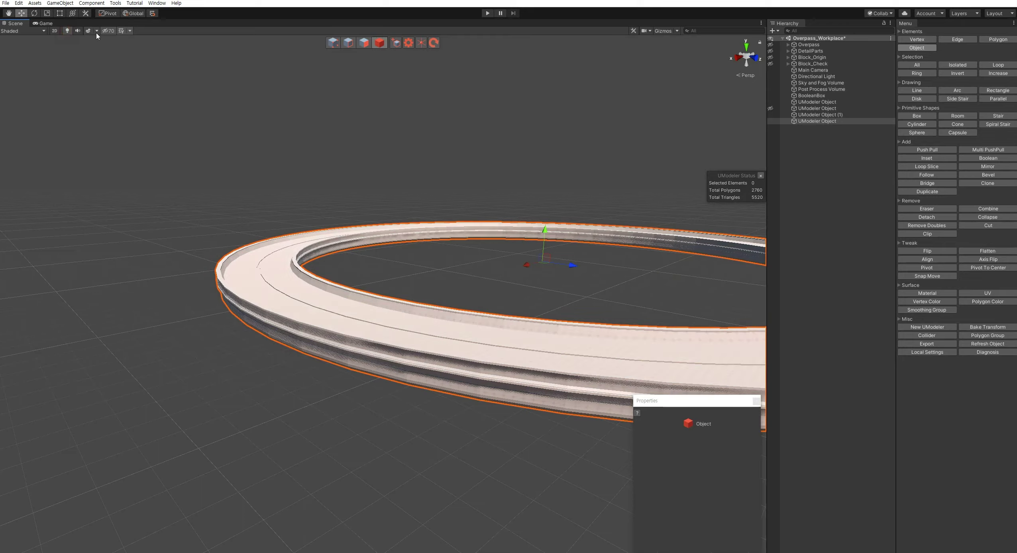
left_click(88, 33)
mouse_move(346, 240)
left_mouse_down("alt")
mouse_move(237, 228)
mouse_move(208, 92)
left_mouse_up("alt")
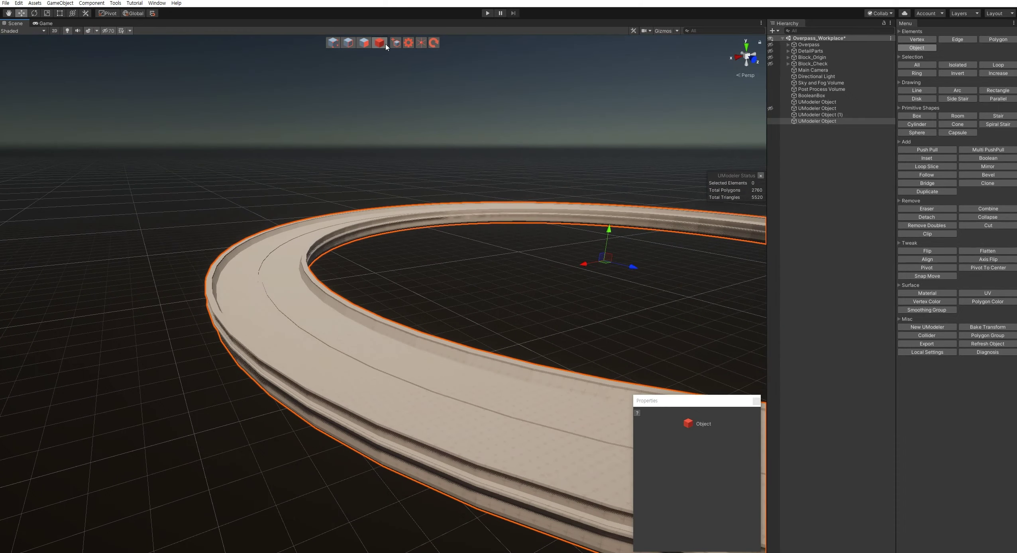
left_click(88, 31)
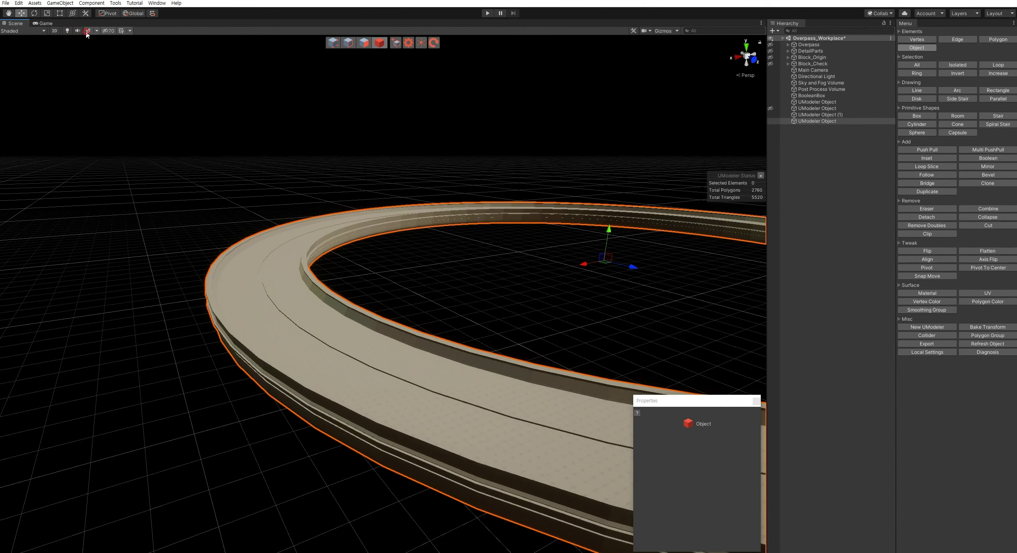